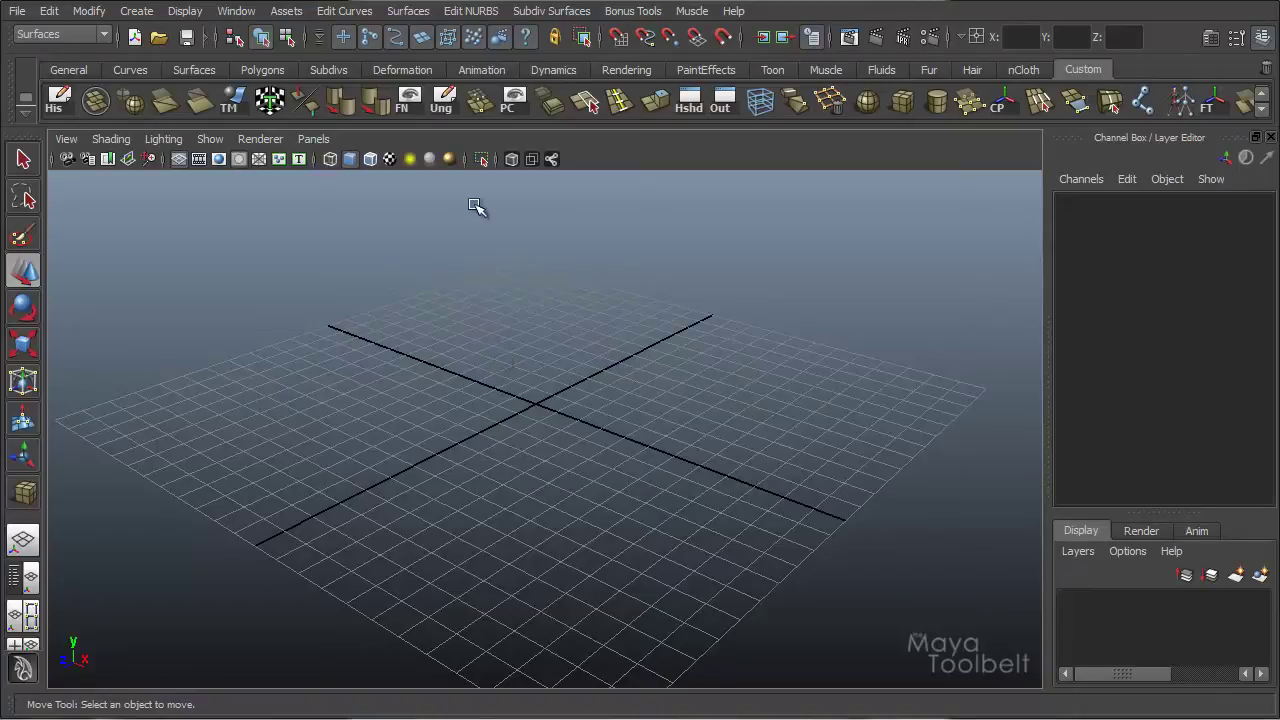
Create a polygon sphere about 7.8 units wide near the grid's centre and activate the Universal Manipulator on it.
click(866, 102)
drag(548, 420, 607, 440)
alt+drag(712, 350, 695, 391)
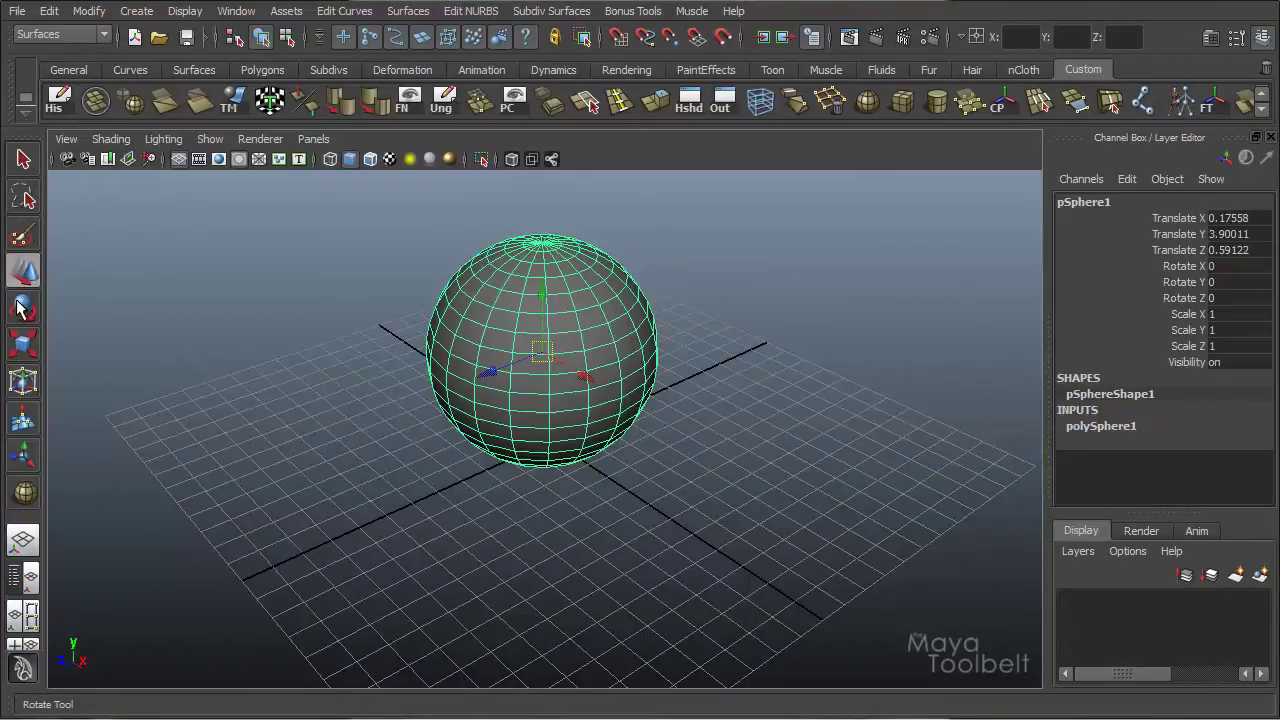
click(22, 383)
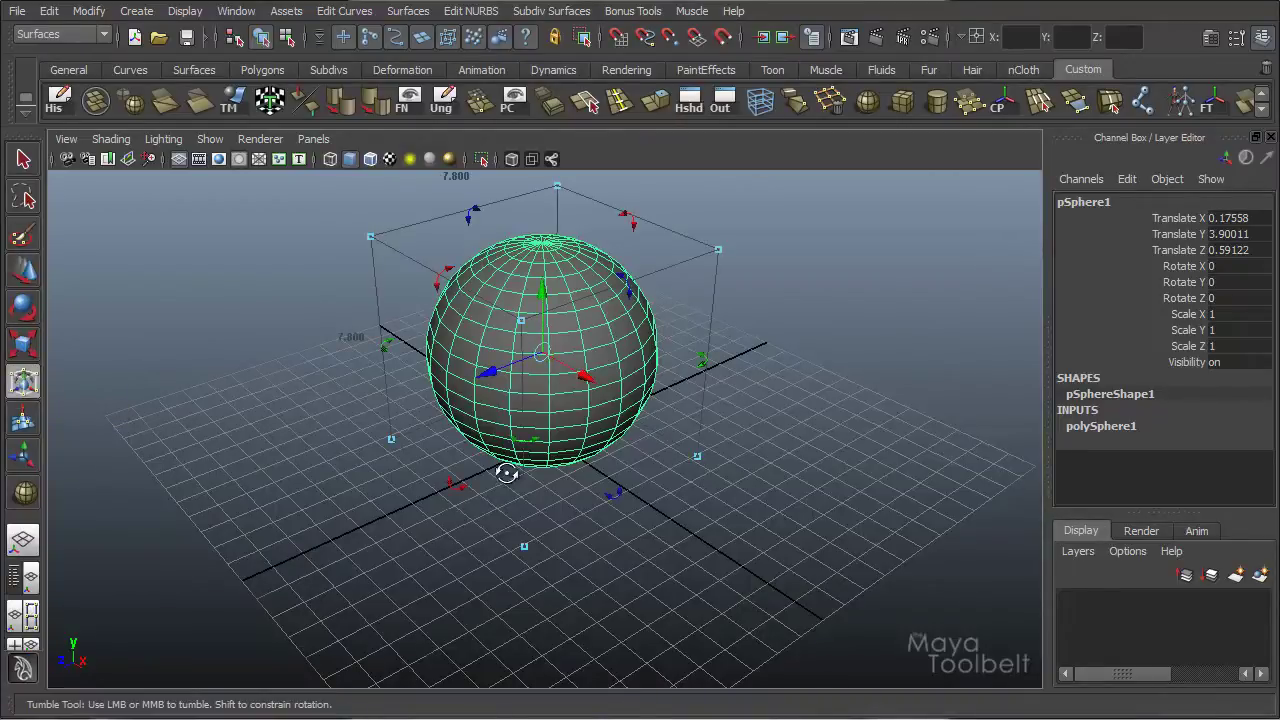
alt+drag(509, 474, 727, 396)
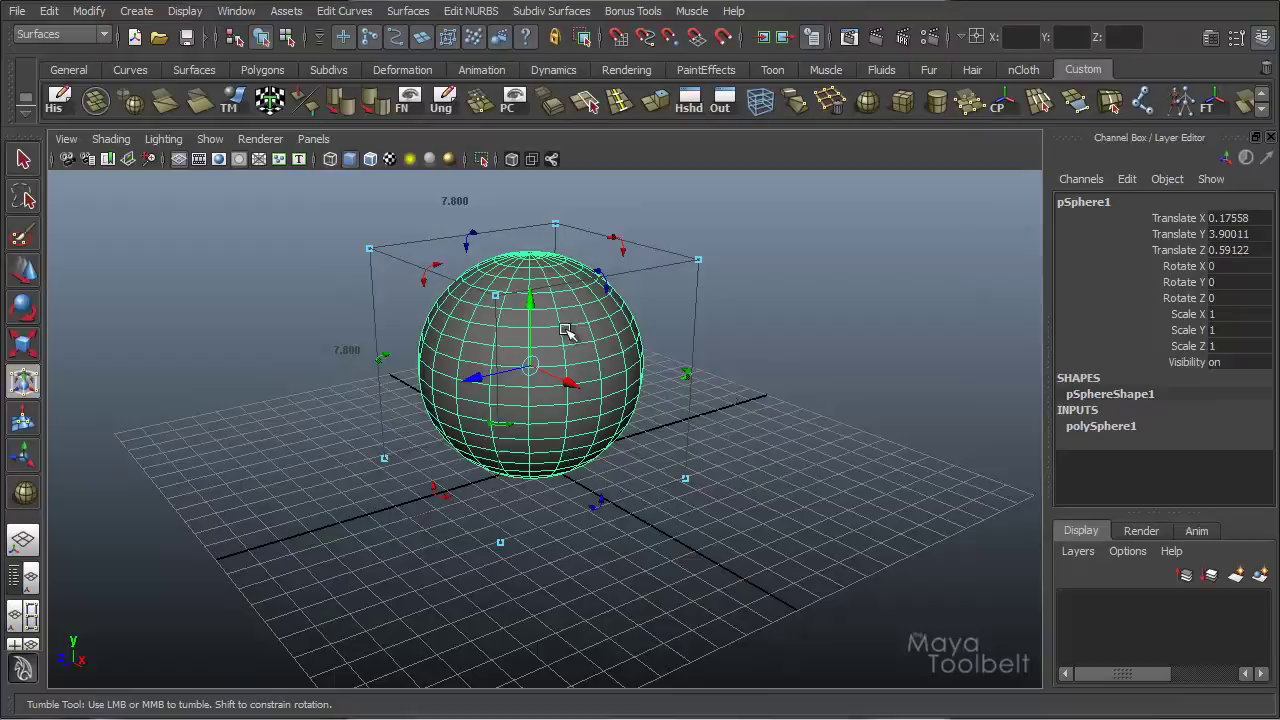
mouse_move(551, 334)
mouse_down()
mouse_move(586, 380)
mouse_move(530, 333)
mouse_up()
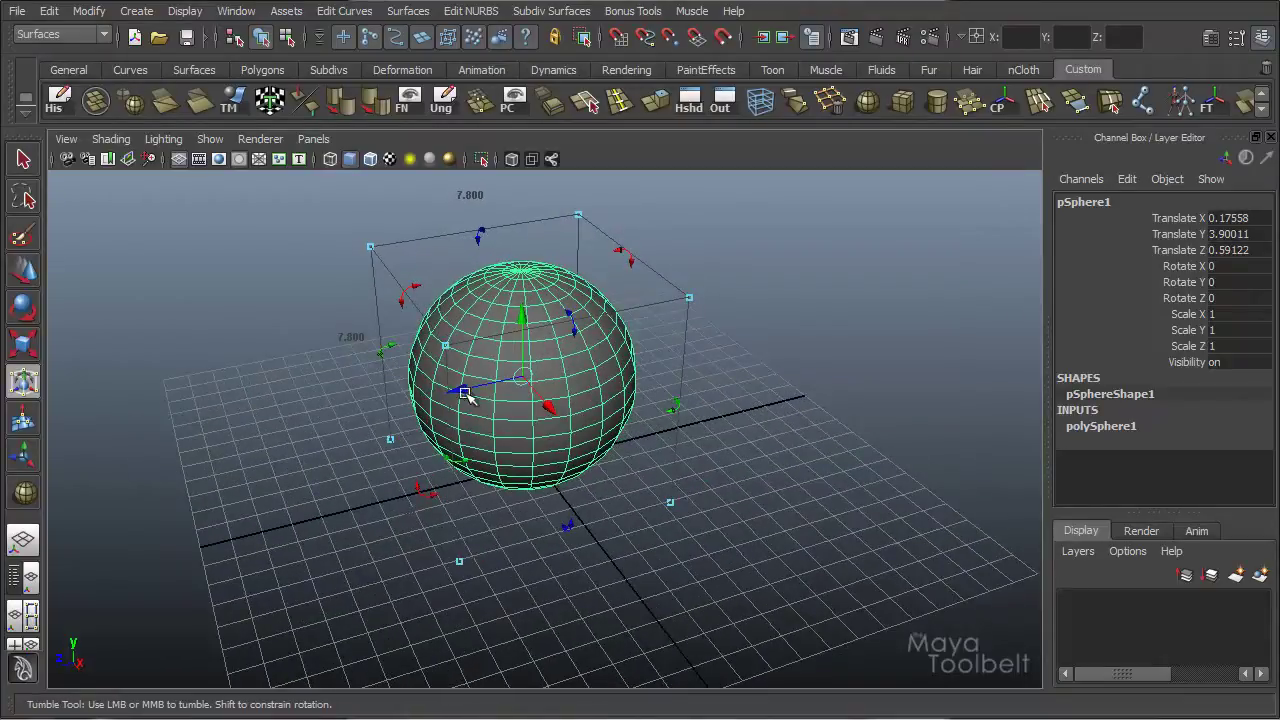
drag(543, 443, 580, 420)
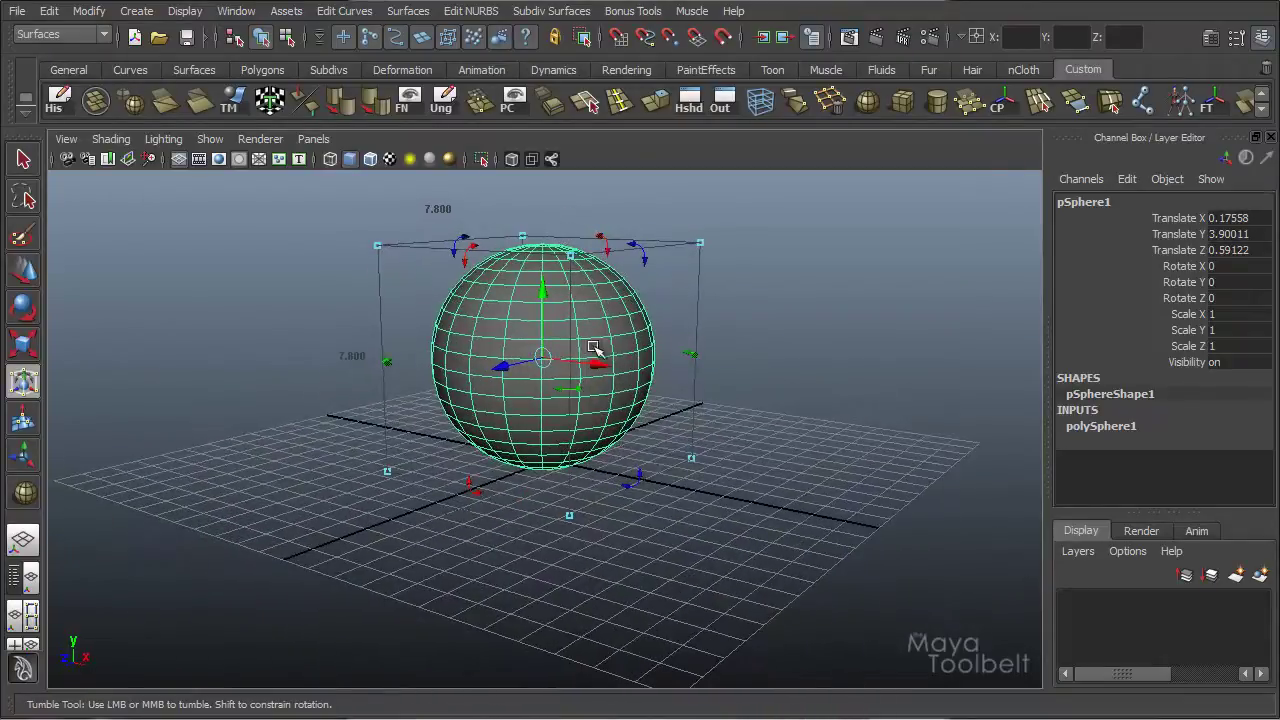
Try moving the sphere about 20.7 units along negative X and some distance along Z, returning it to its start position.
alt+drag(597, 351, 258, 296)
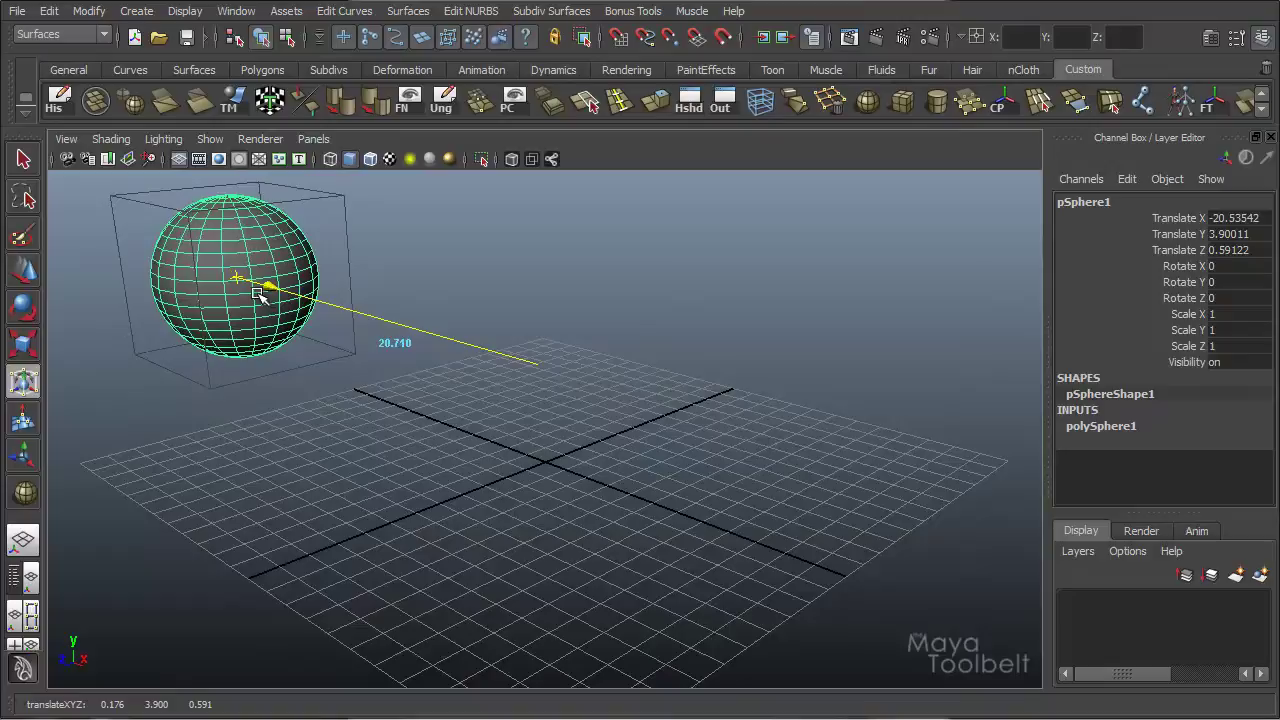
drag(258, 296, 582, 446)
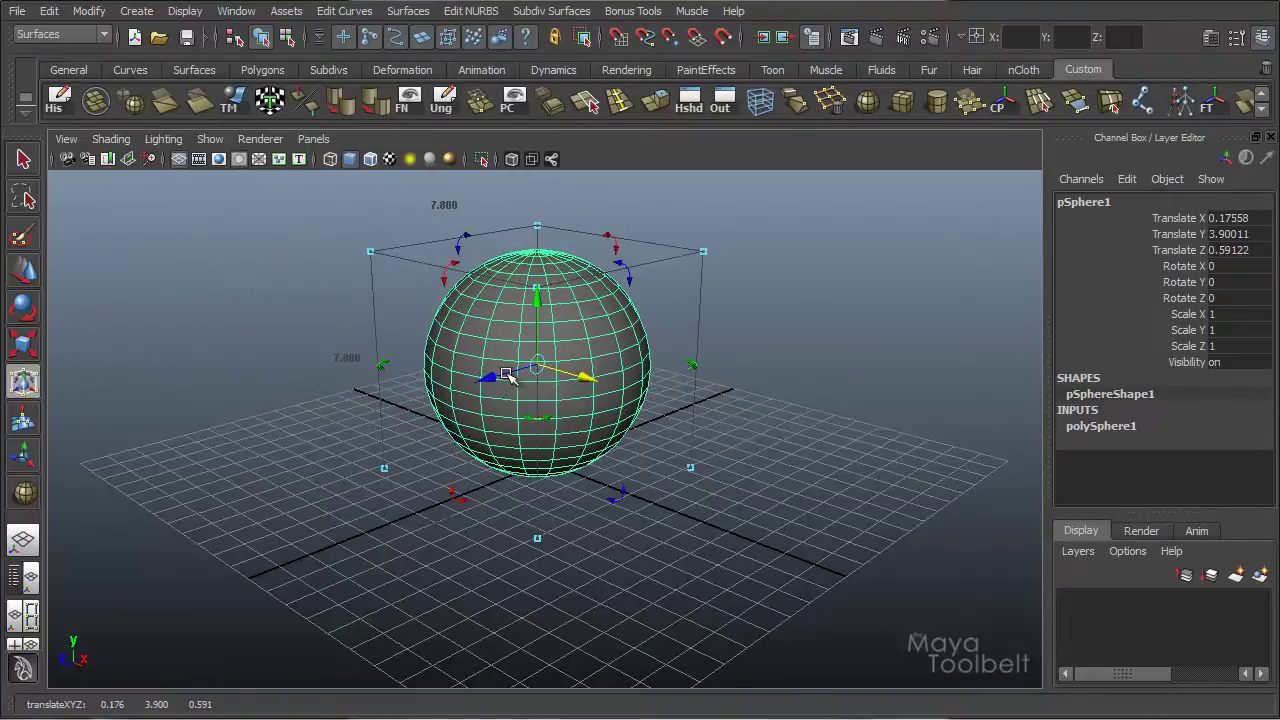
drag(502, 378, 848, 323)
key(ctrl+z)
alt+drag(603, 423, 650, 412)
key(ctrl+z)
Rotate the sphere about 56.76° around Y and slide it along its own X axis with the Universal Manipulator.
key(e)
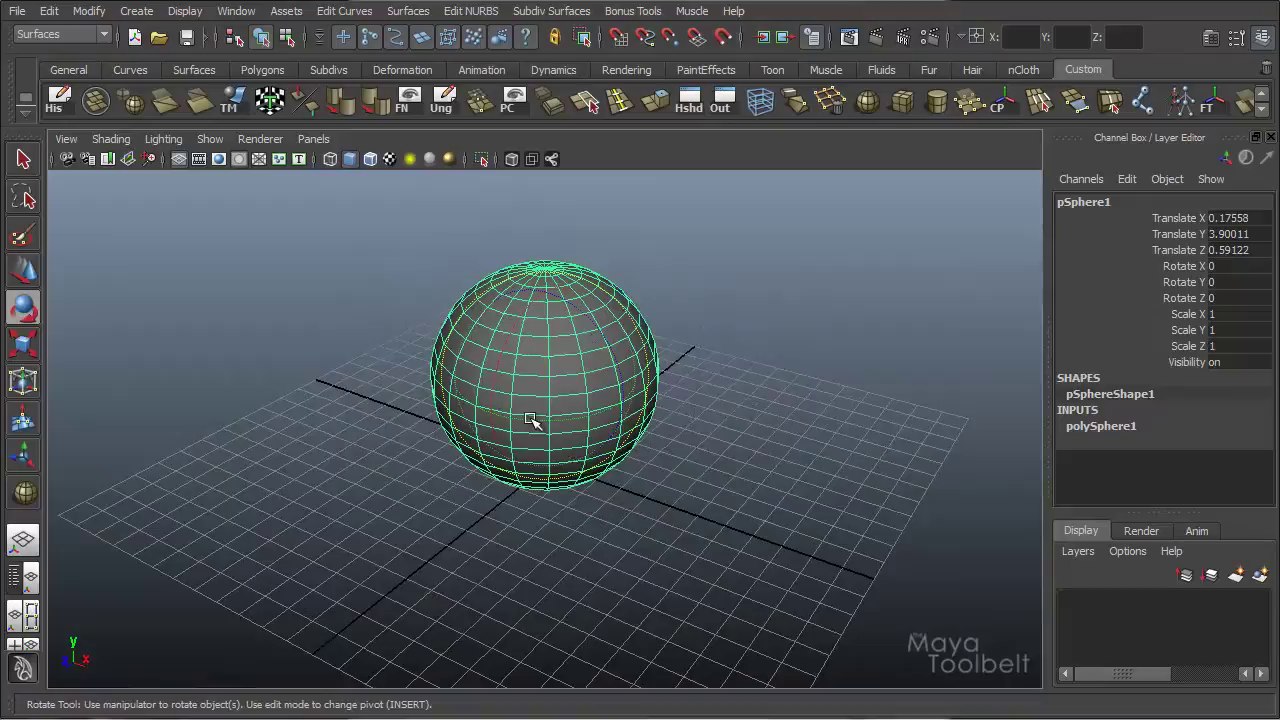
drag(529, 423, 1010, 411)
key(w)
click(23, 381)
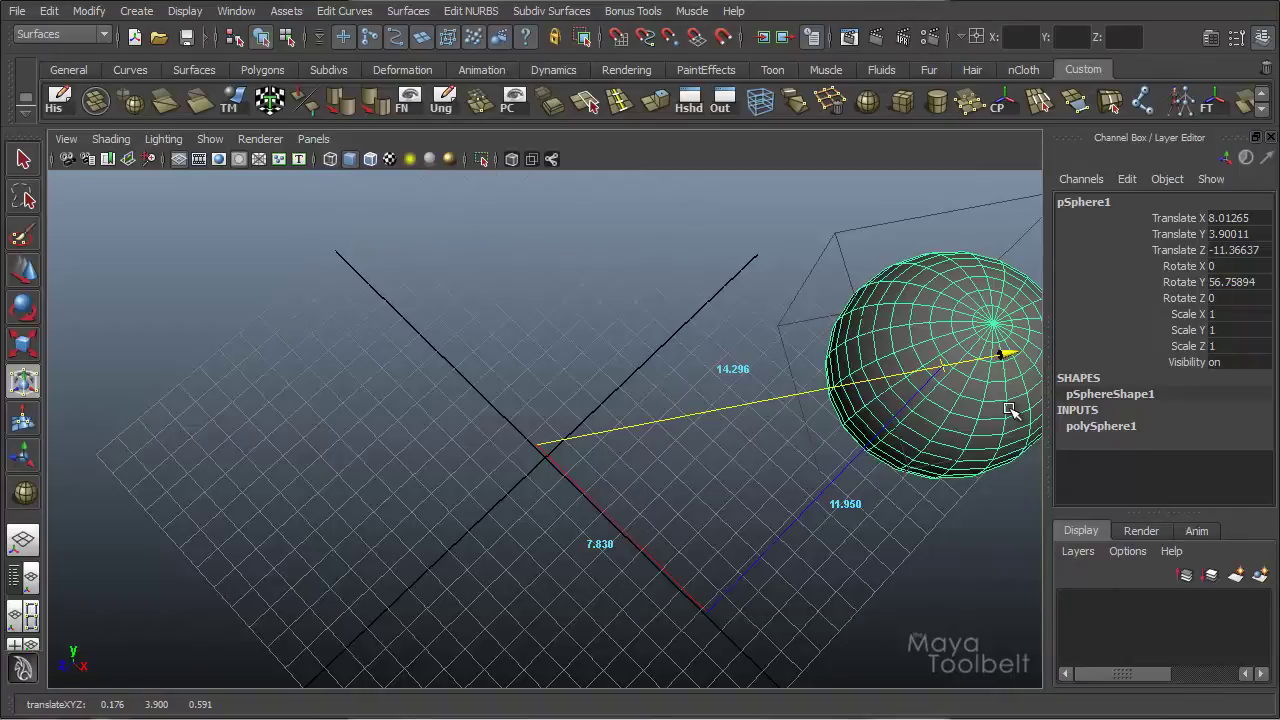
mouse_move(1010, 410)
middle_down()
mouse_move(997, 399)
mouse_move(1018, 395)
middle_up()
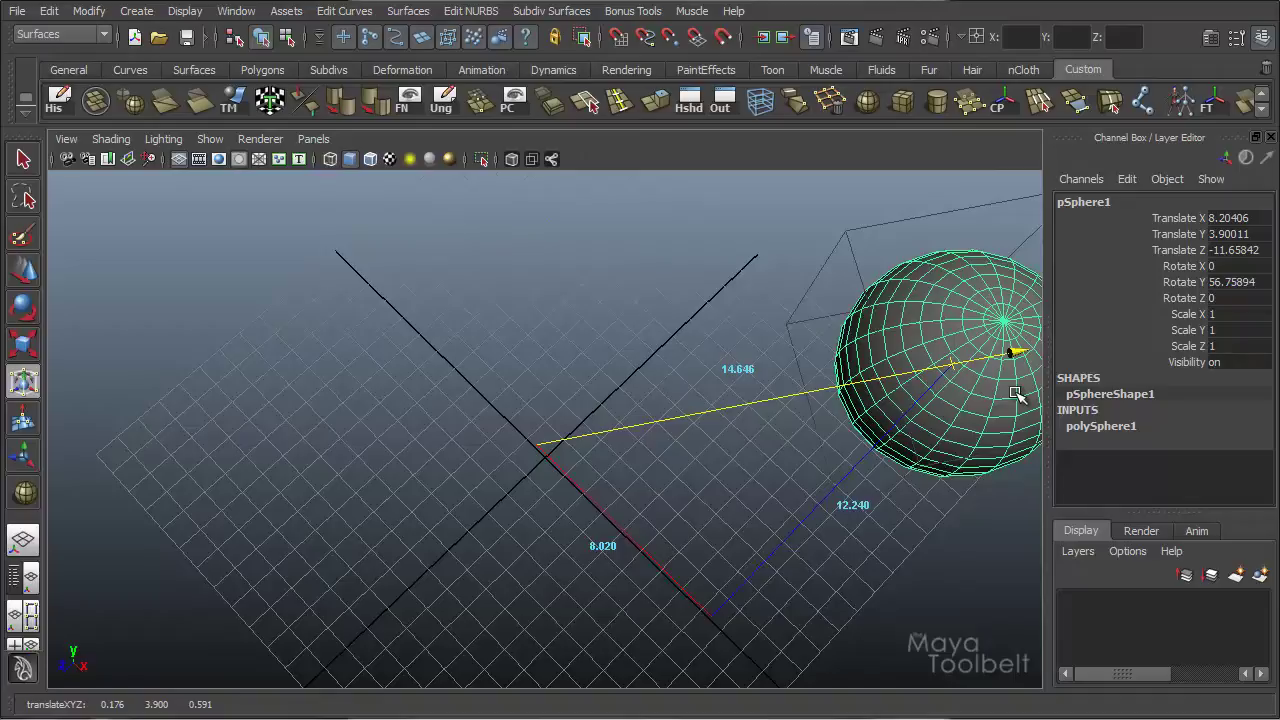
middle_drag(1018, 395, 705, 482)
Move the sphere along its own Z axis with a numeric manipulator entry, reaching Translate X 10.37991 and Translate Z 3.26449.
alt+drag(705, 482, 568, 423)
click(616, 302)
click(542, 432)
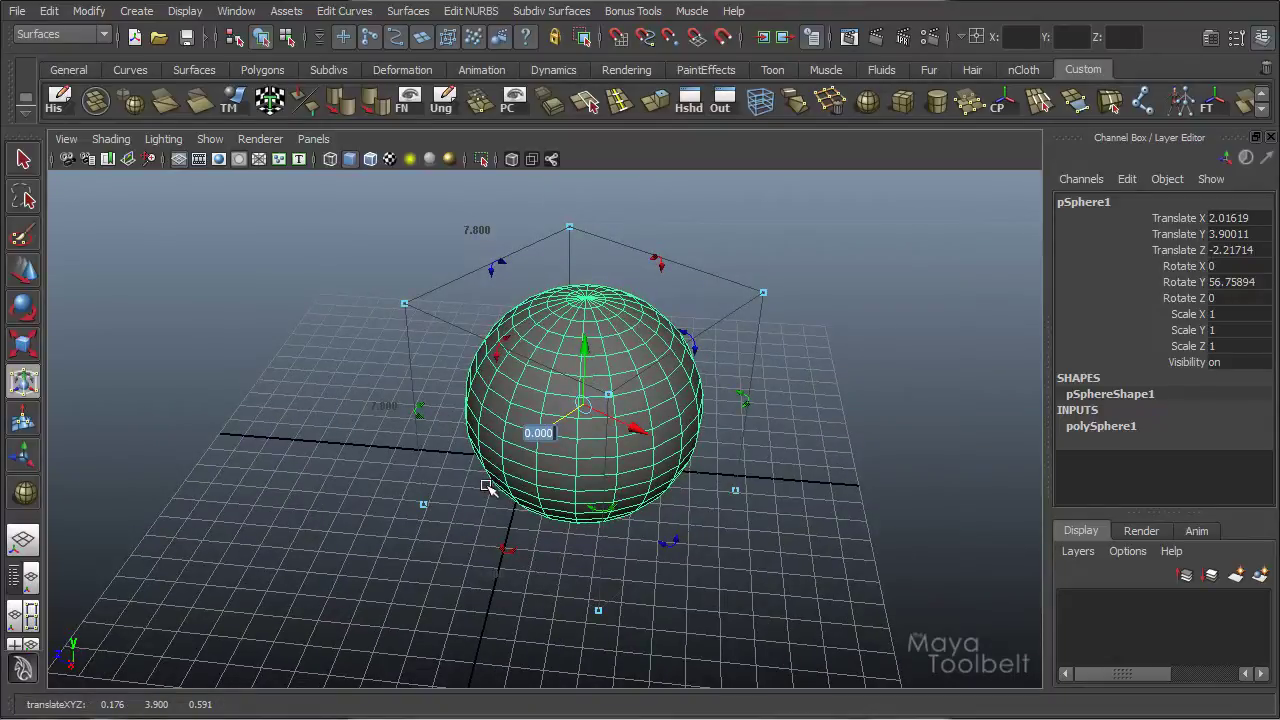
key(Return)
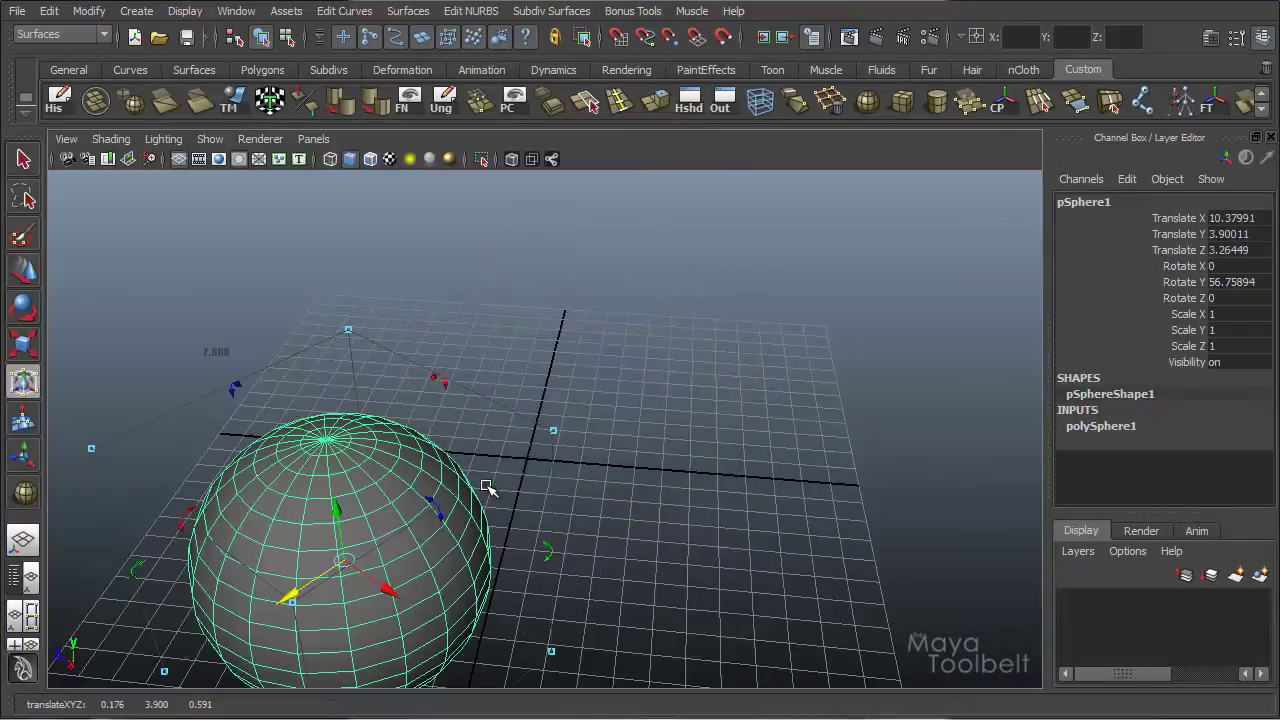
Undo the sphere's numeric Z move, its slide along the local X axis and its Y rotation.
alt+middle_drag(613, 409, 700, 327)
alt+drag(700, 327, 755, 399)
key(ctrl+z)
key(ctrl+z)
key(ctrl+z)
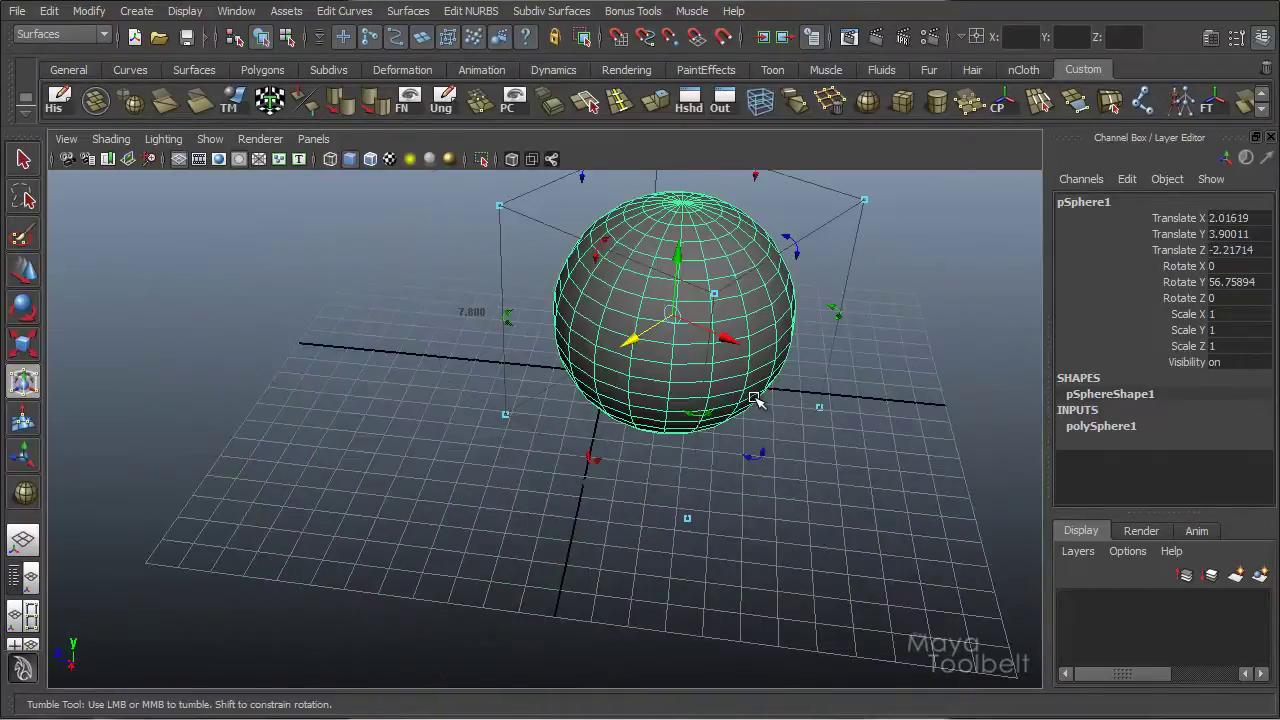
alt+middle_drag(487, 283, 464, 352)
alt+drag(464, 352, 560, 354)
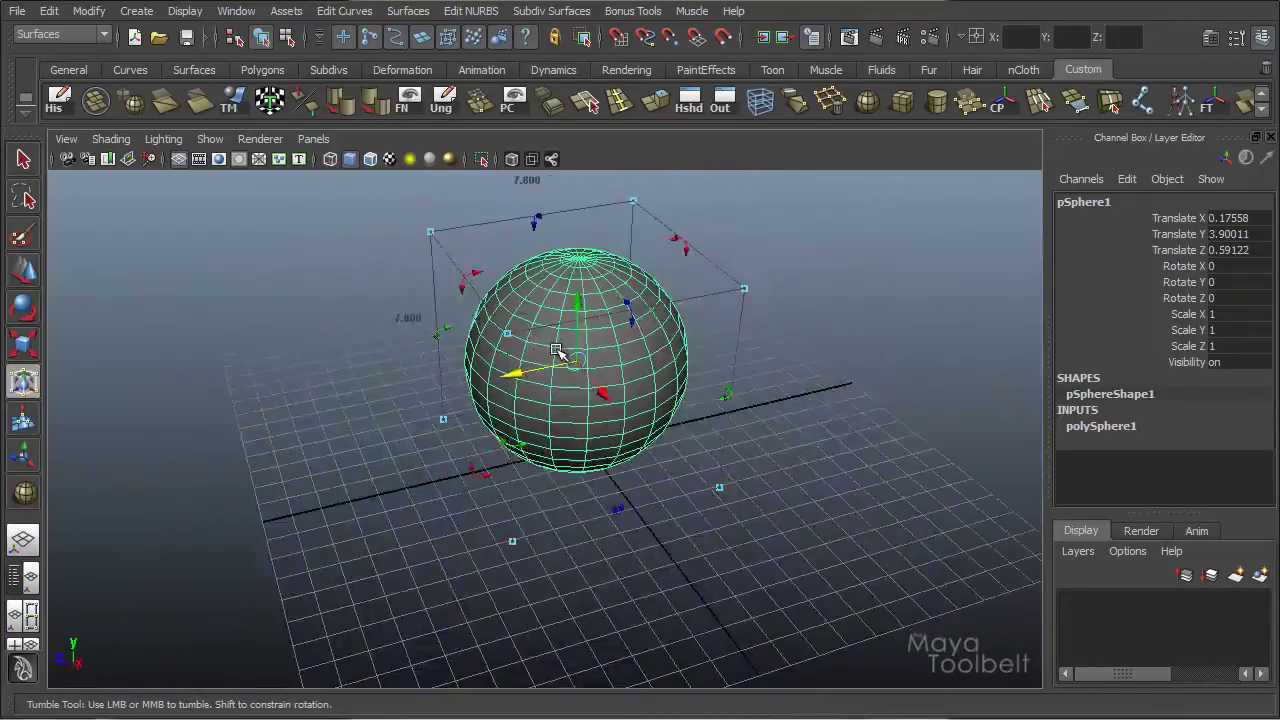
Try a numeric 2.5-unit move of the sphere along the X axis with the manipulator and undo it.
alt+right_drag(560, 354, 699, 398)
alt+drag(699, 398, 681, 346)
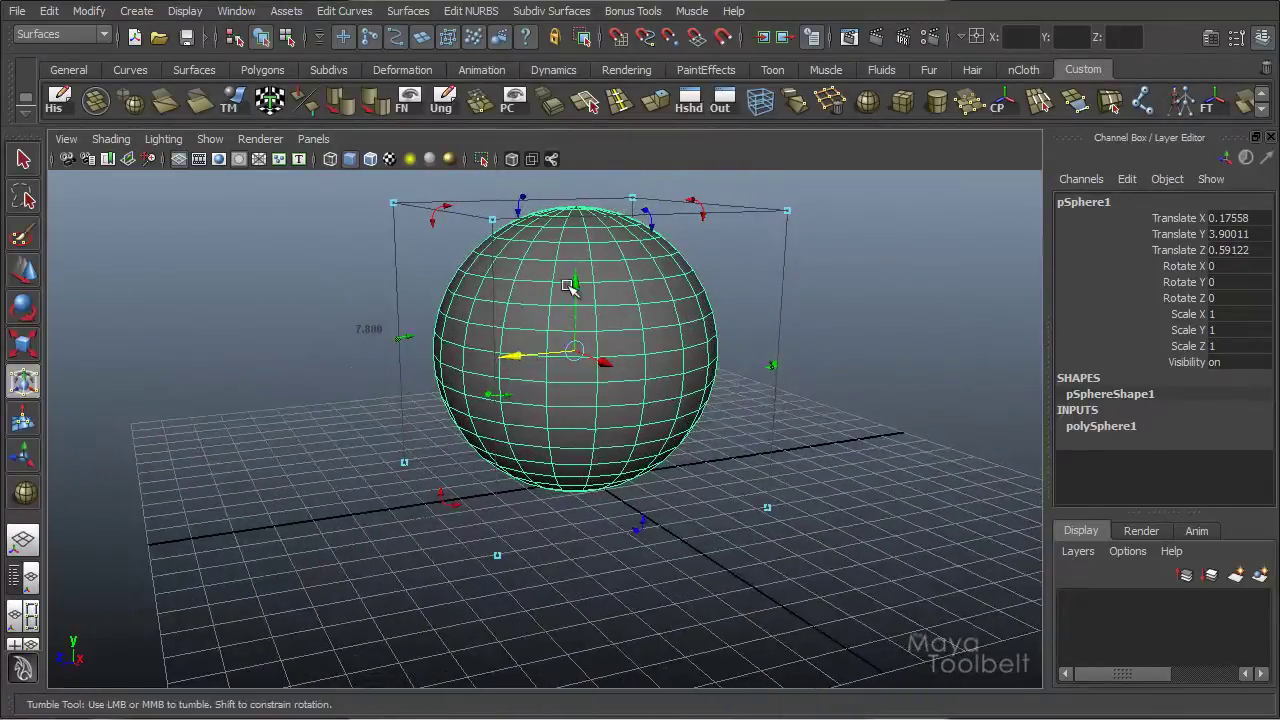
alt+drag(600, 363, 663, 417)
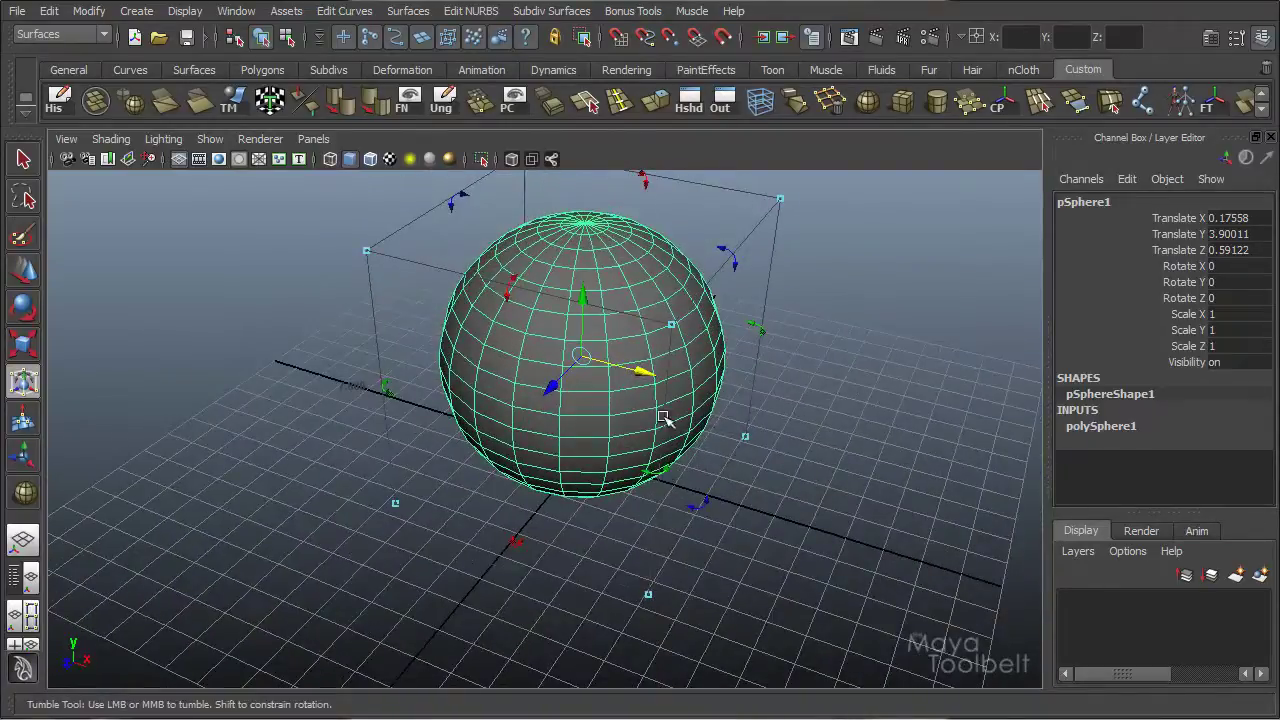
click(630, 370)
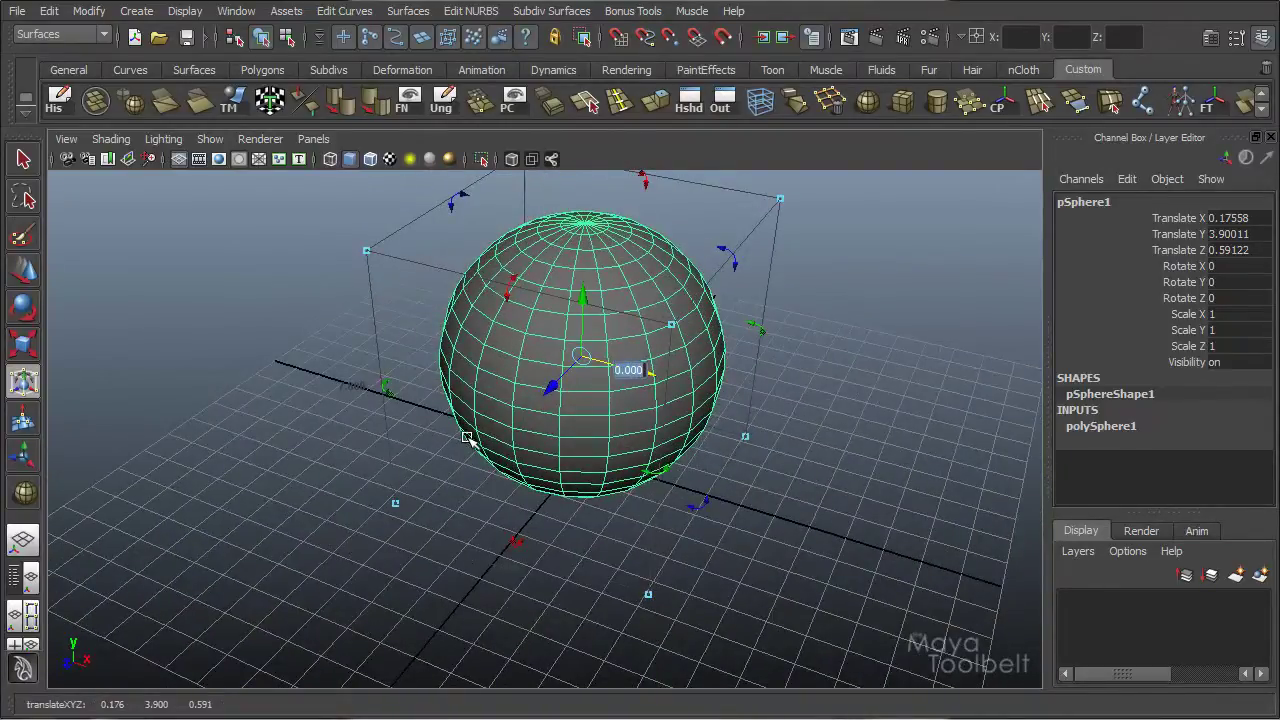
text(2.5)
key(Return)
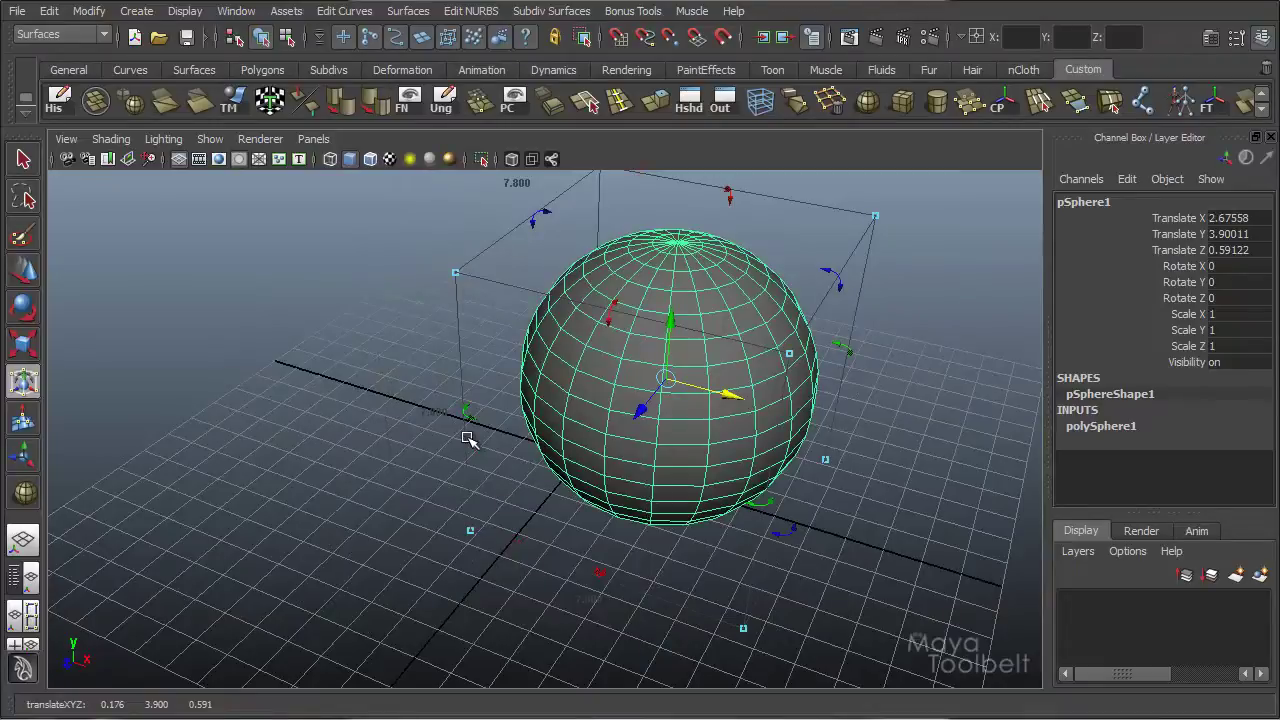
alt+drag(444, 441, 673, 389)
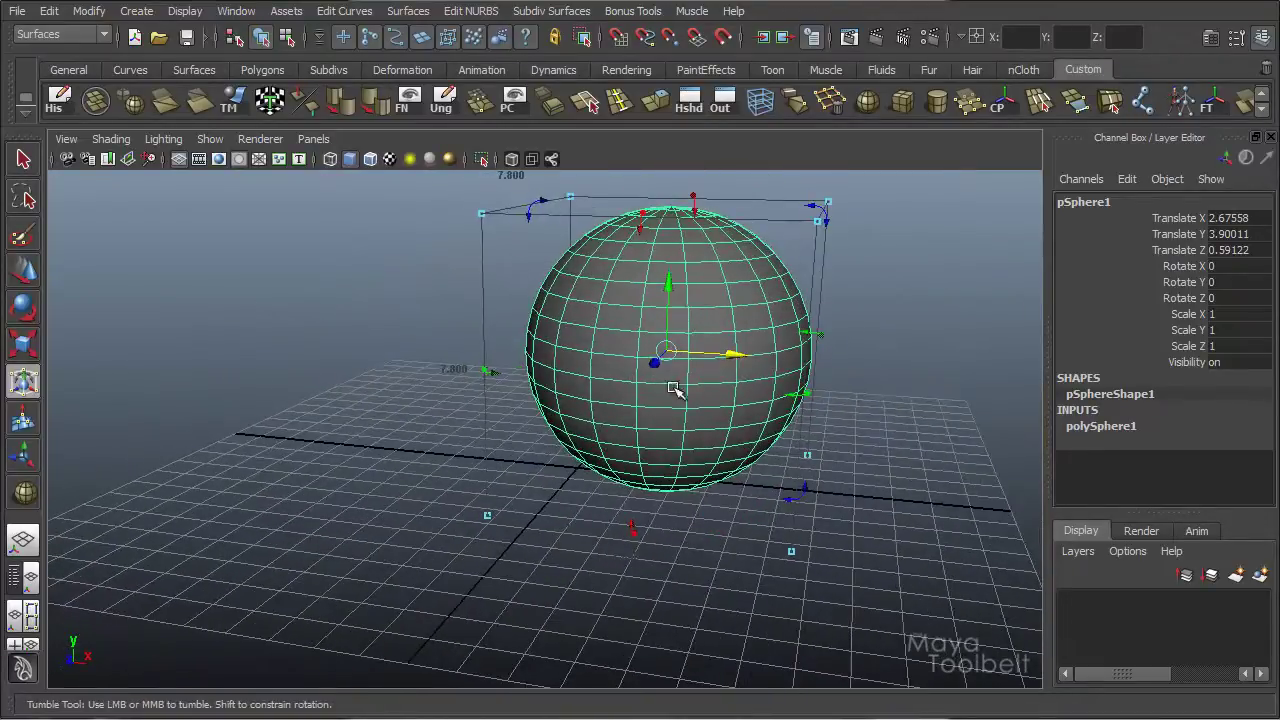
key(ctrl+z)
Examine the Universal Manipulator's centre circle, axis arrows and bounding-box handles around the sphere from several angles and distances.
alt+drag(702, 457, 692, 494)
alt+drag(652, 444, 680, 389)
alt+middle_drag(680, 389, 748, 398)
alt+right_drag(748, 398, 709, 383)
alt+drag(709, 383, 698, 366)
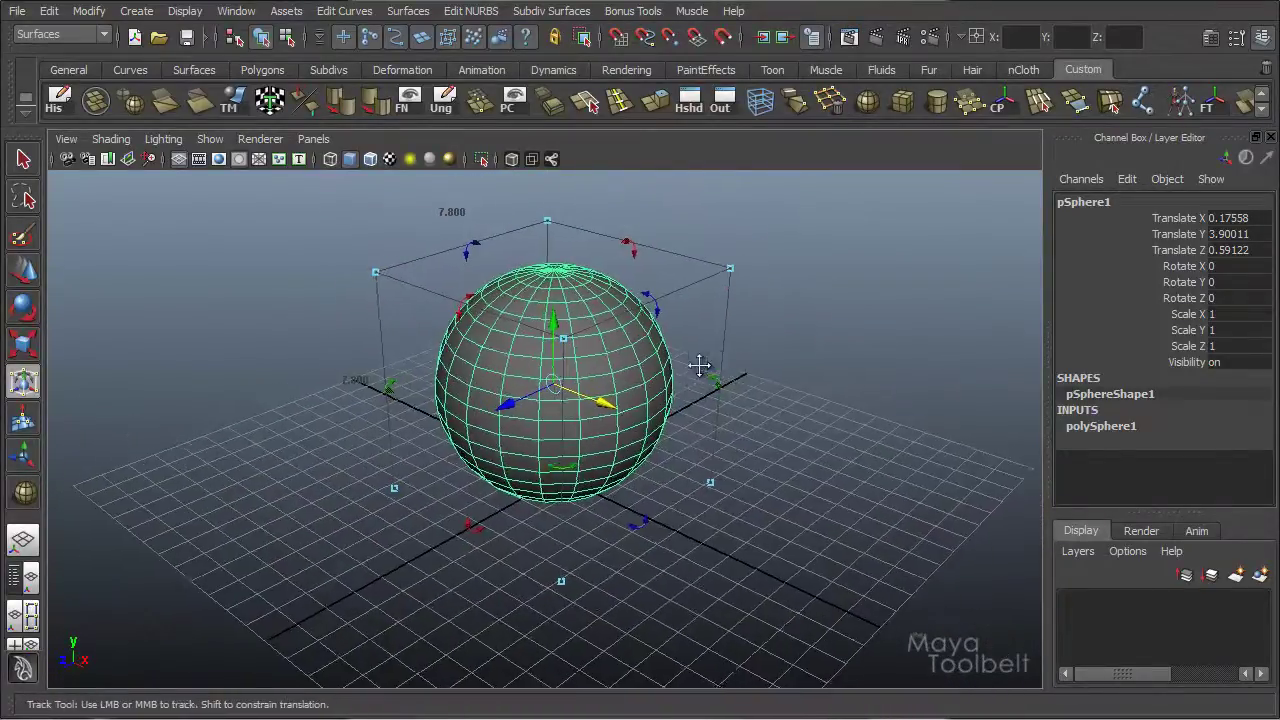
alt+middle_drag(698, 366, 677, 354)
alt+drag(677, 354, 705, 357)
alt+right_drag(705, 358, 768, 368)
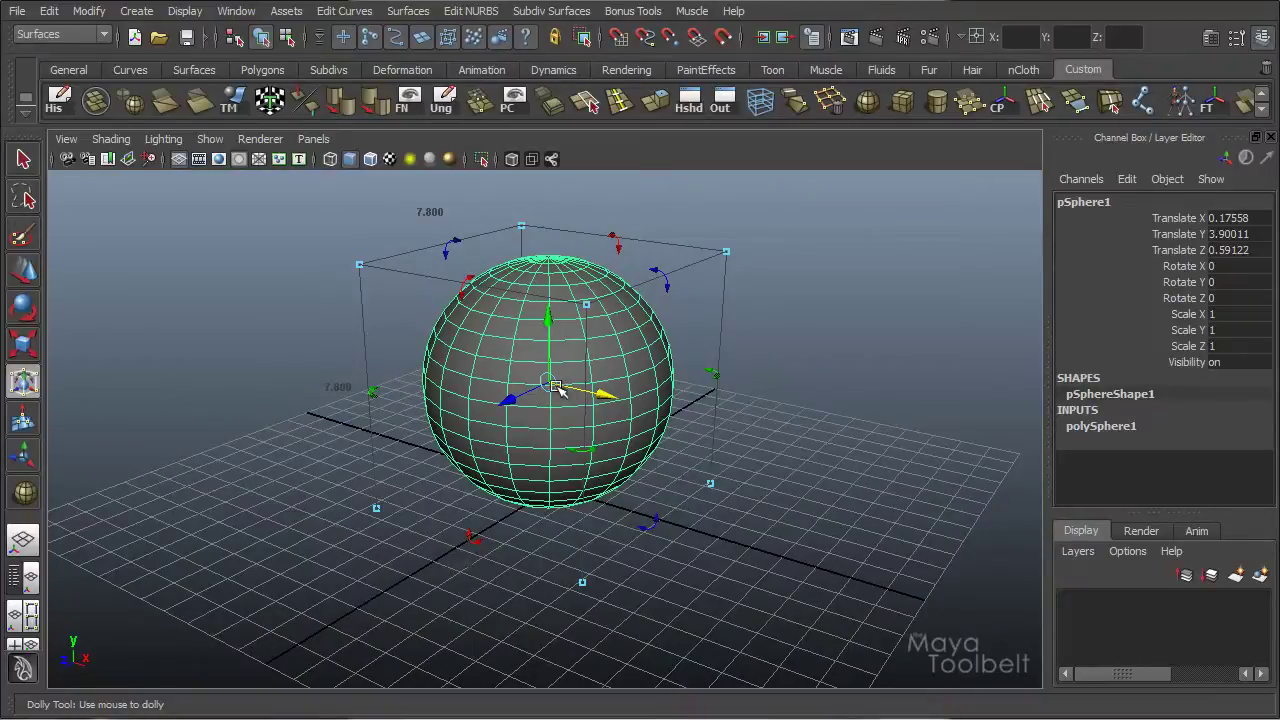
mouse_move(771, 443)
alt+mouse_down()
mouse_move(706, 443)
mouse_move(780, 430)
alt+mouse_up()
alt+middle_drag(435, 325, 437, 330)
alt+right_drag(555, 360, 655, 370)
alt+drag(628, 372, 612, 420)
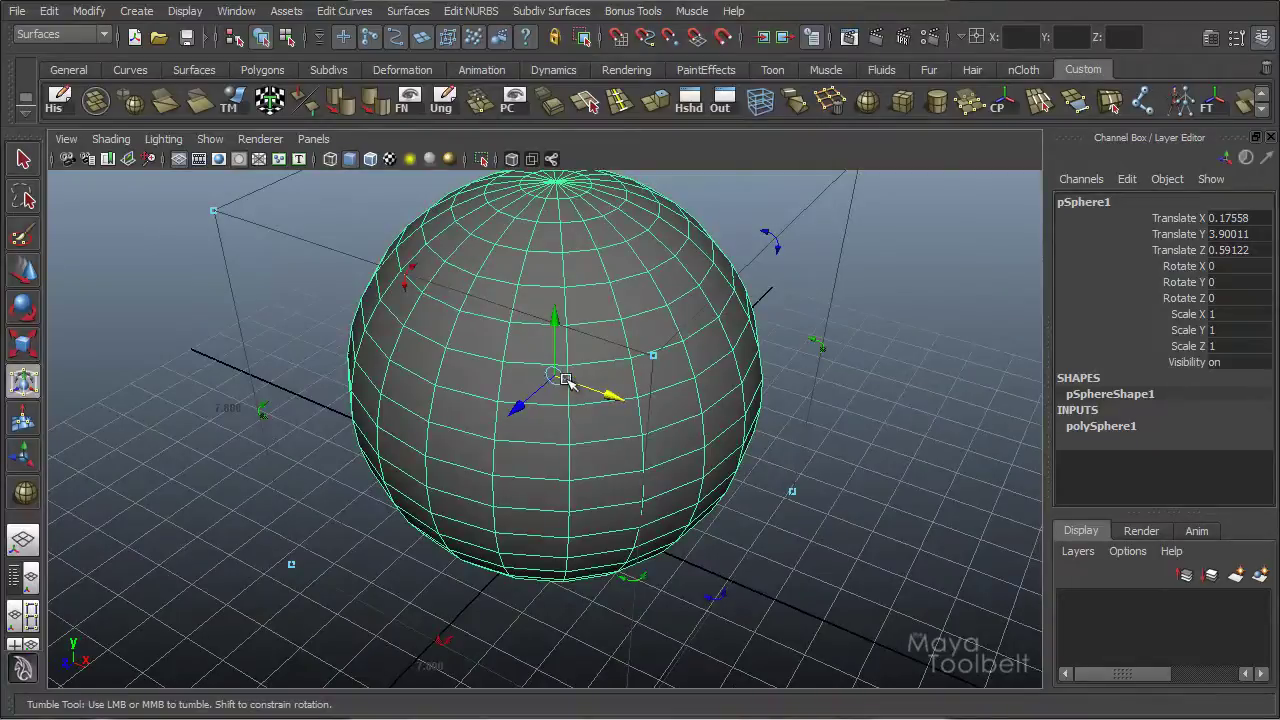
alt+middle_drag(866, 342, 869, 349)
alt+right_drag(905, 350, 877, 354)
mouse_move(876, 368)
alt+mouse_down()
mouse_move(857, 354)
mouse_move(880, 338)
mouse_move(849, 347)
mouse_move(869, 346)
alt+mouse_up()
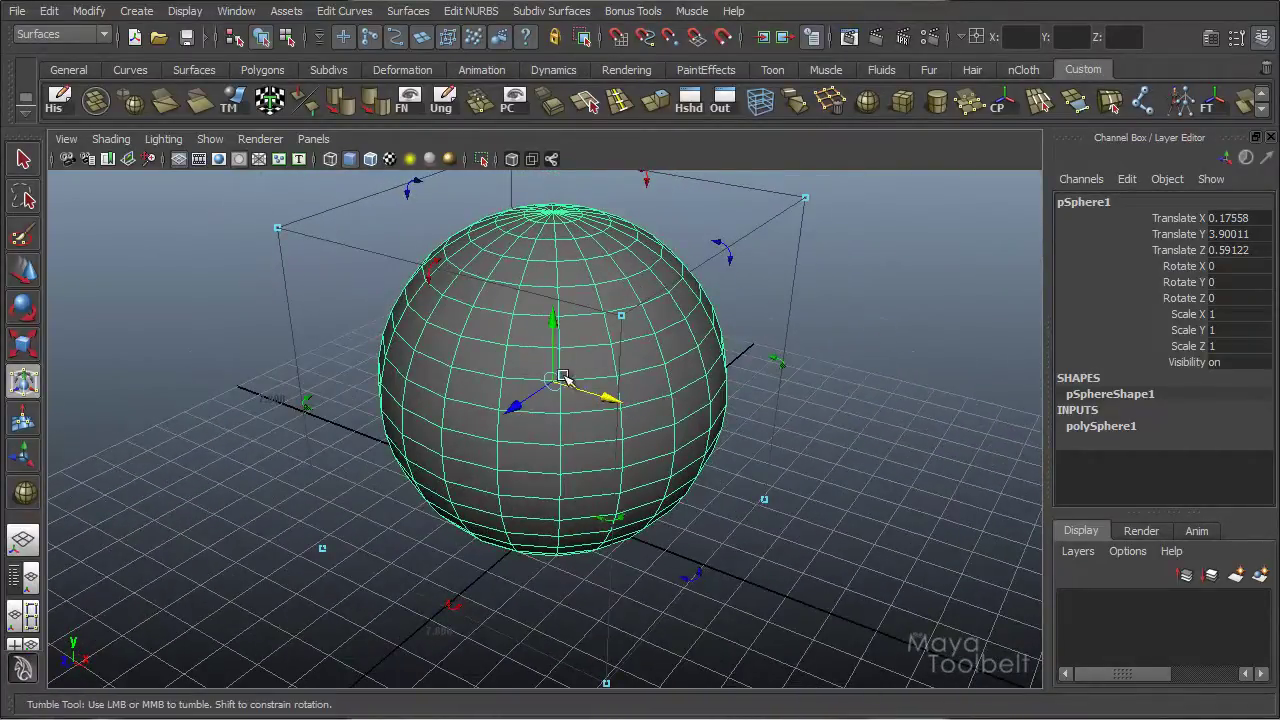
alt+drag(545, 387, 570, 436)
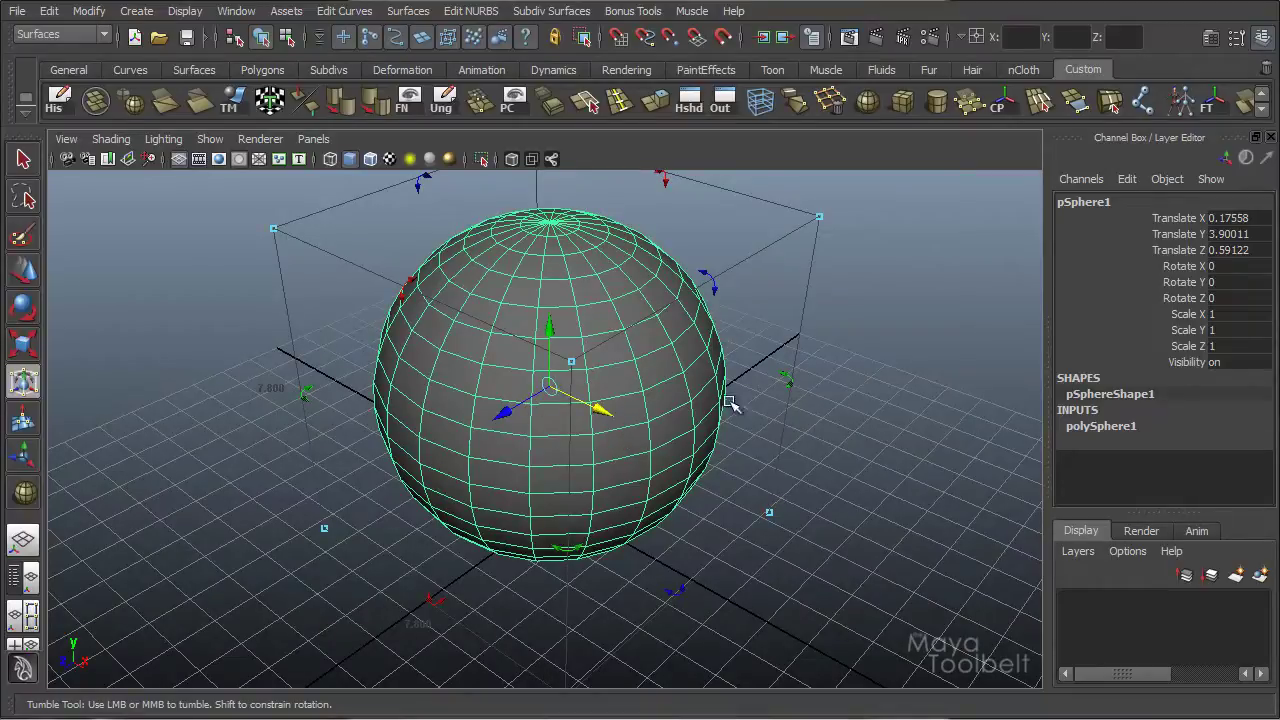
mouse_move(714, 494)
alt+mouse_down()
mouse_move(714, 520)
mouse_move(690, 500)
alt+mouse_up()
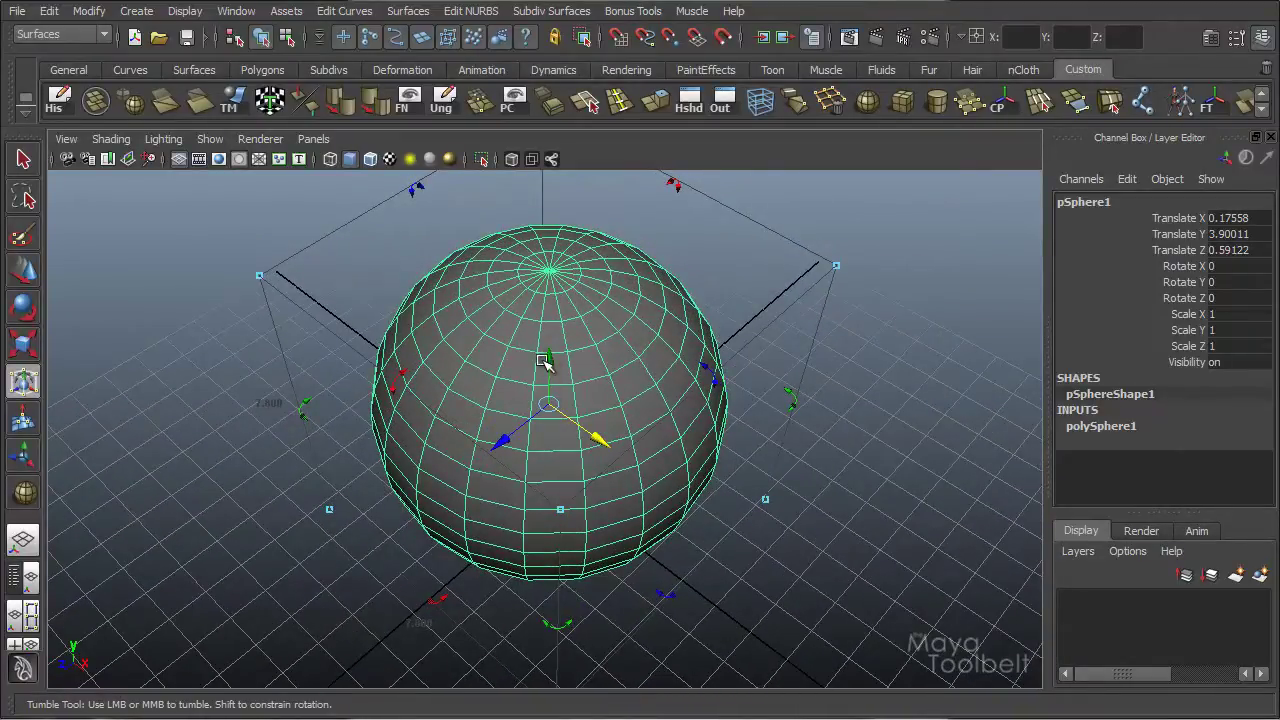
alt+drag(709, 489, 627, 494)
alt+right_drag(627, 494, 551, 426)
Try moving the sphere freely across the ground plane with the Universal Manipulator's centre handle and undo the move.
click(541, 421)
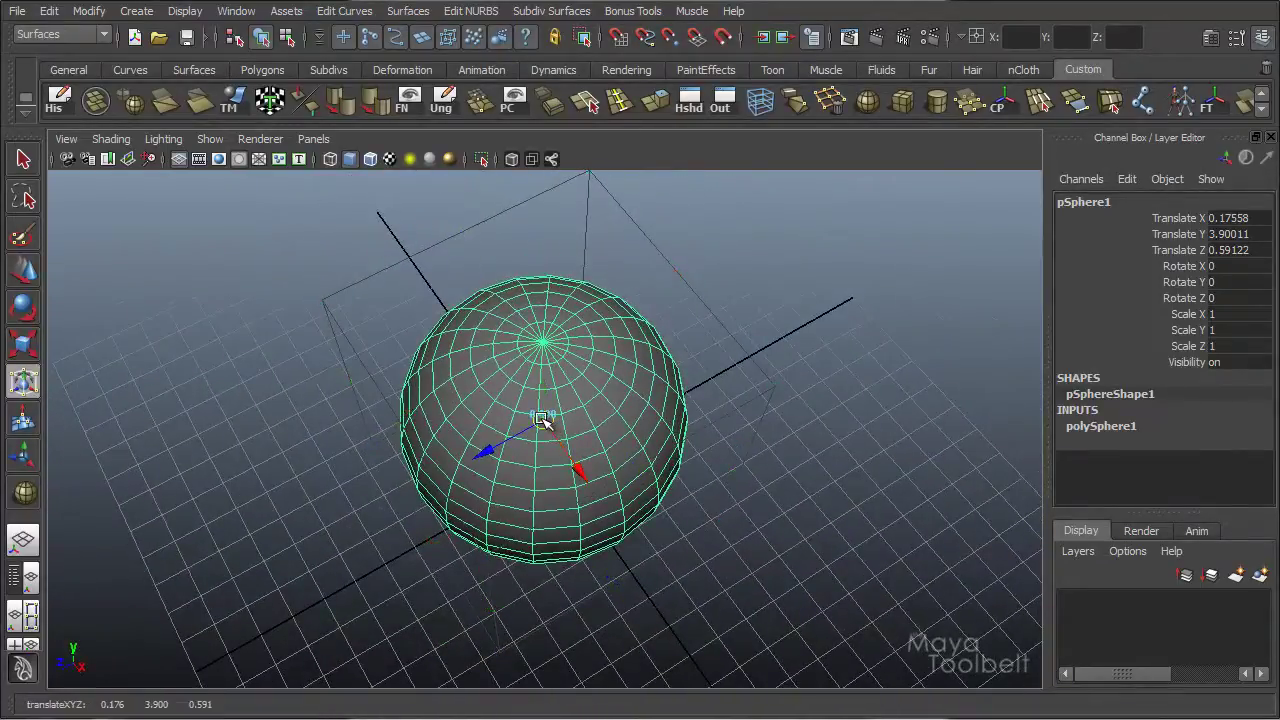
drag(541, 421, 341, 254)
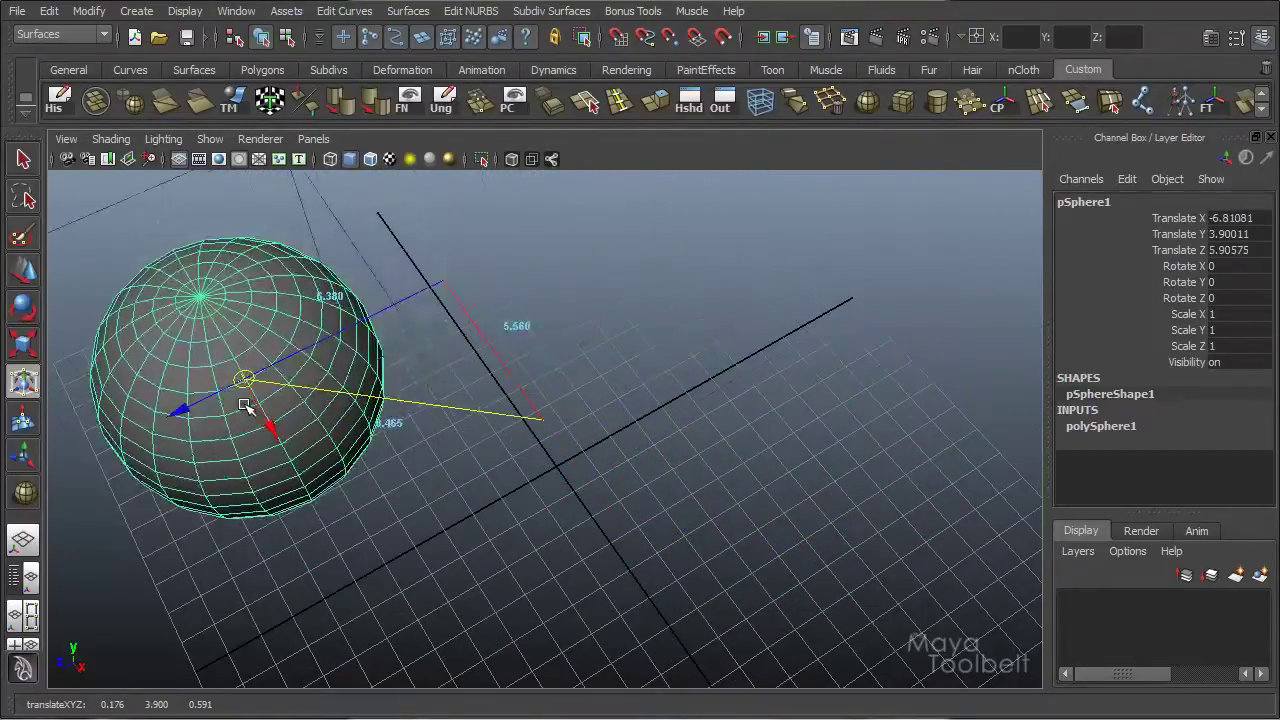
drag(245, 405, 625, 467)
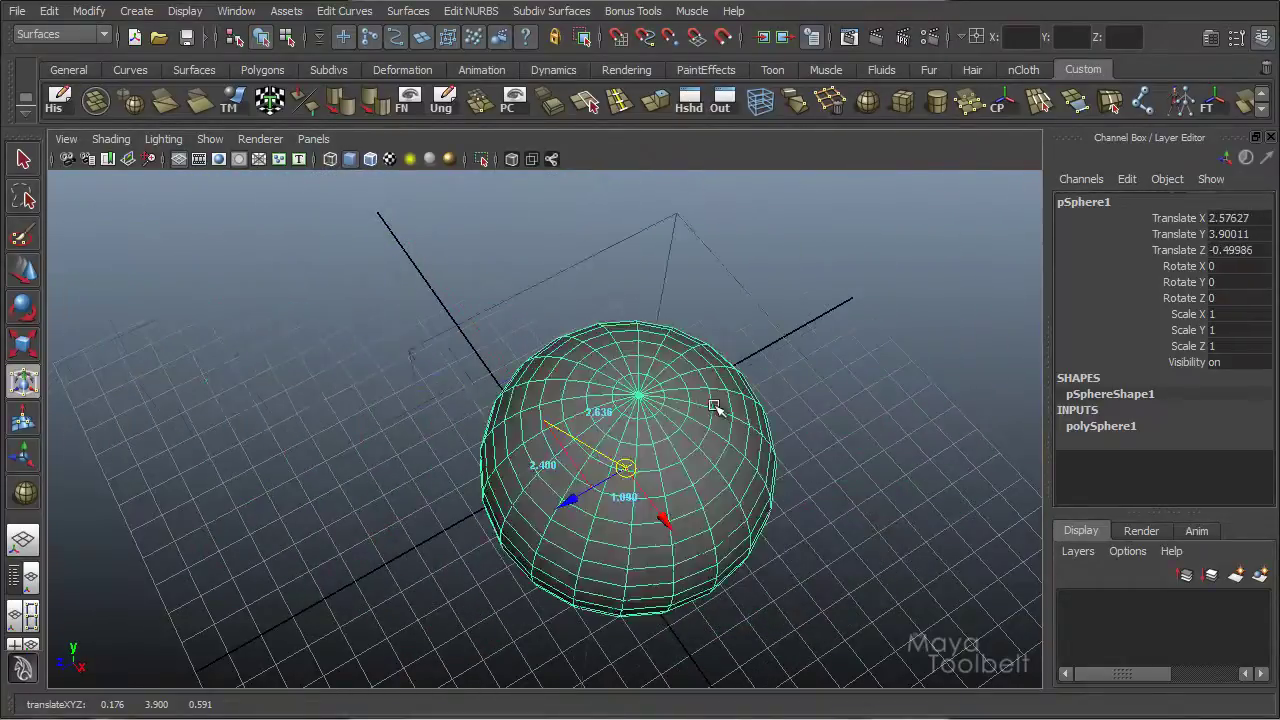
drag(714, 405, 672, 354)
key(ctrl+z)
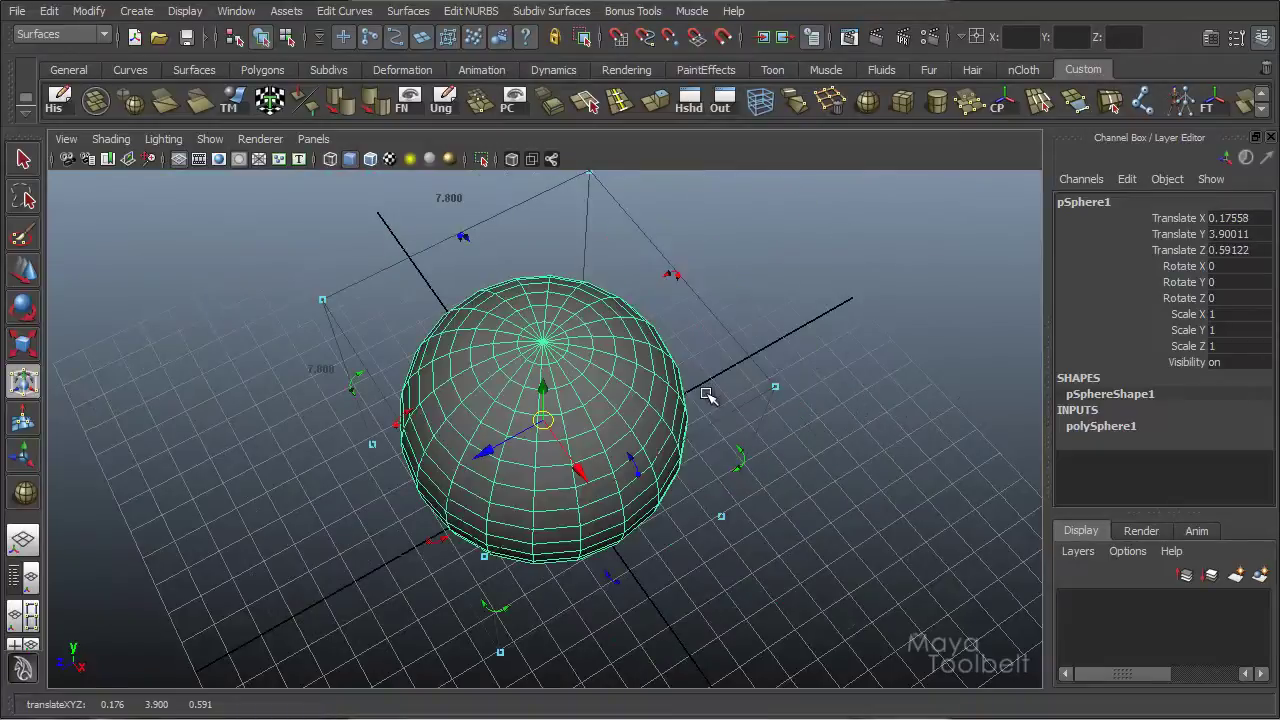
Move the sphere freely in the view plane with the Move Tool to about X 0.32, Y 8.67, Z -7.69.
key(w)
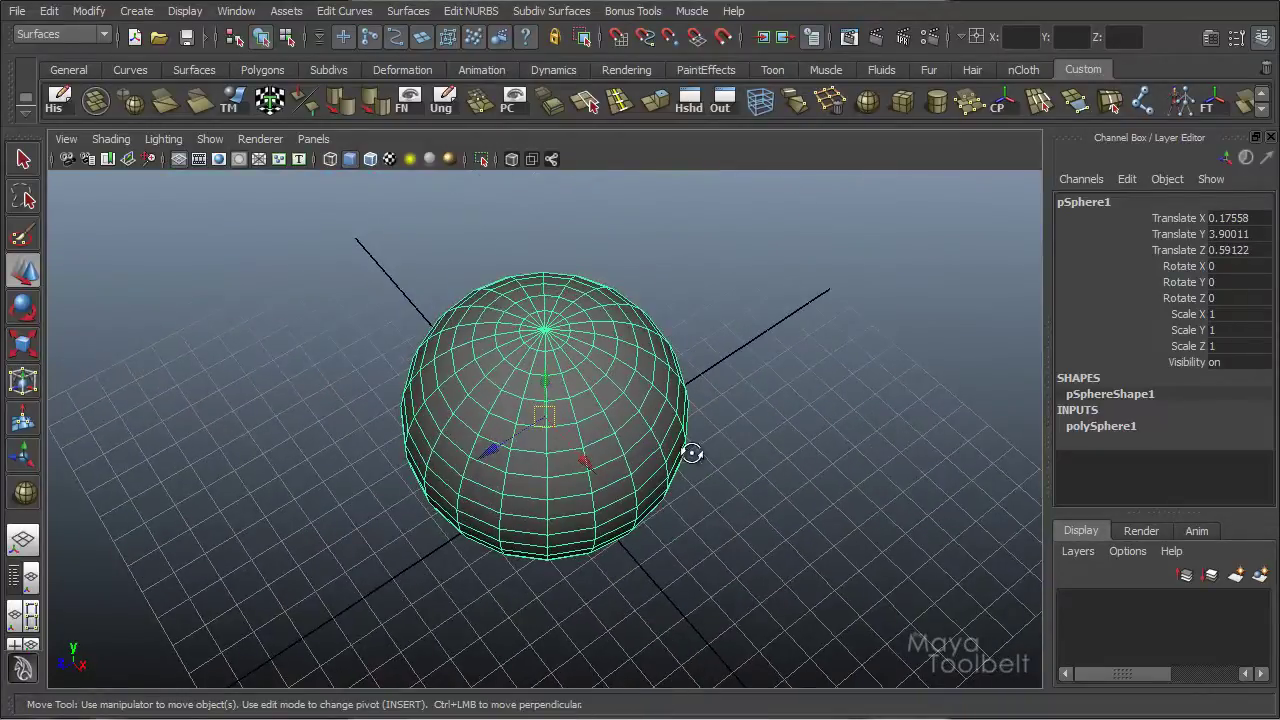
alt+drag(692, 453, 696, 394)
drag(549, 402, 698, 231)
alt+drag(454, 466, 454, 517)
drag(594, 349, 771, 139)
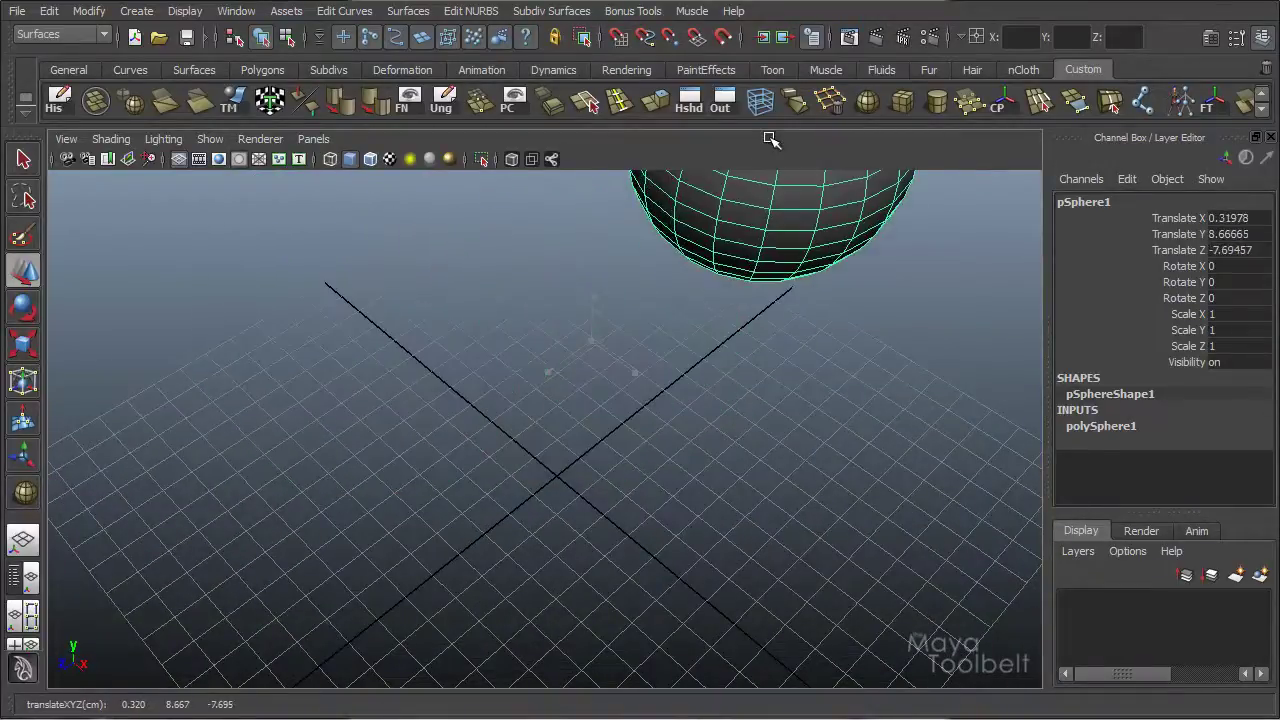
Move the sphere freely from another view angle to about X -0.01, Y 4.24, Z 5.63.
alt+drag(583, 417, 478, 466)
alt+middle_drag(838, 391, 795, 490)
alt+right_drag(795, 490, 705, 416)
drag(712, 321, 389, 551)
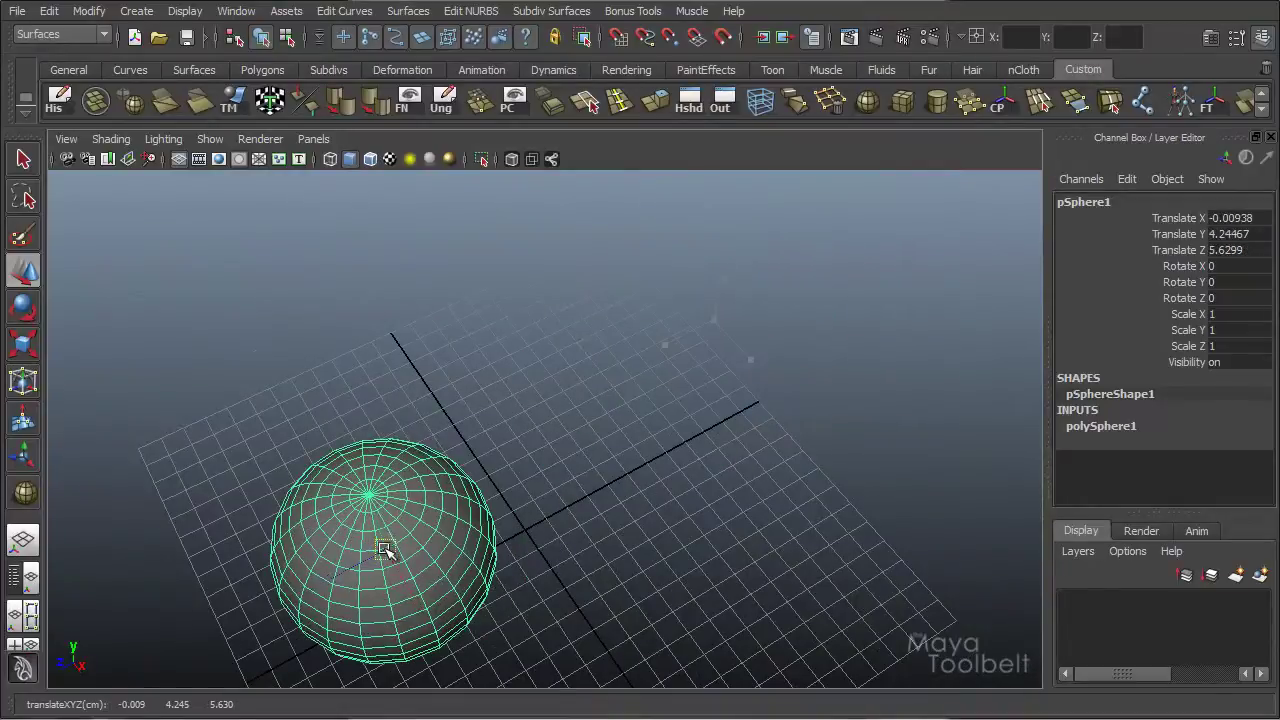
Undo the sphere's free moves made with the Move Tool.
alt+drag(713, 522, 699, 430)
key(z)
key(z)
key(z)
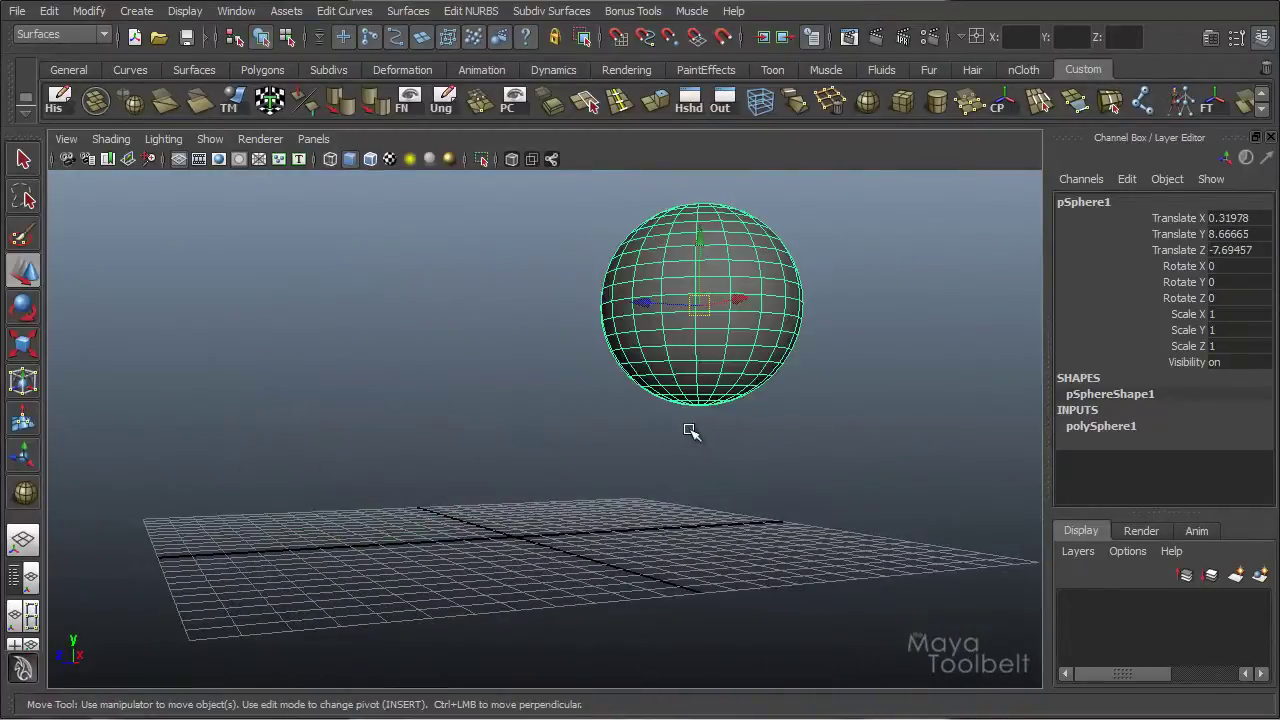
alt+drag(676, 380, 696, 394)
alt+right_drag(697, 396, 777, 365)
alt+middle_drag(777, 365, 811, 292)
alt+drag(811, 292, 795, 325)
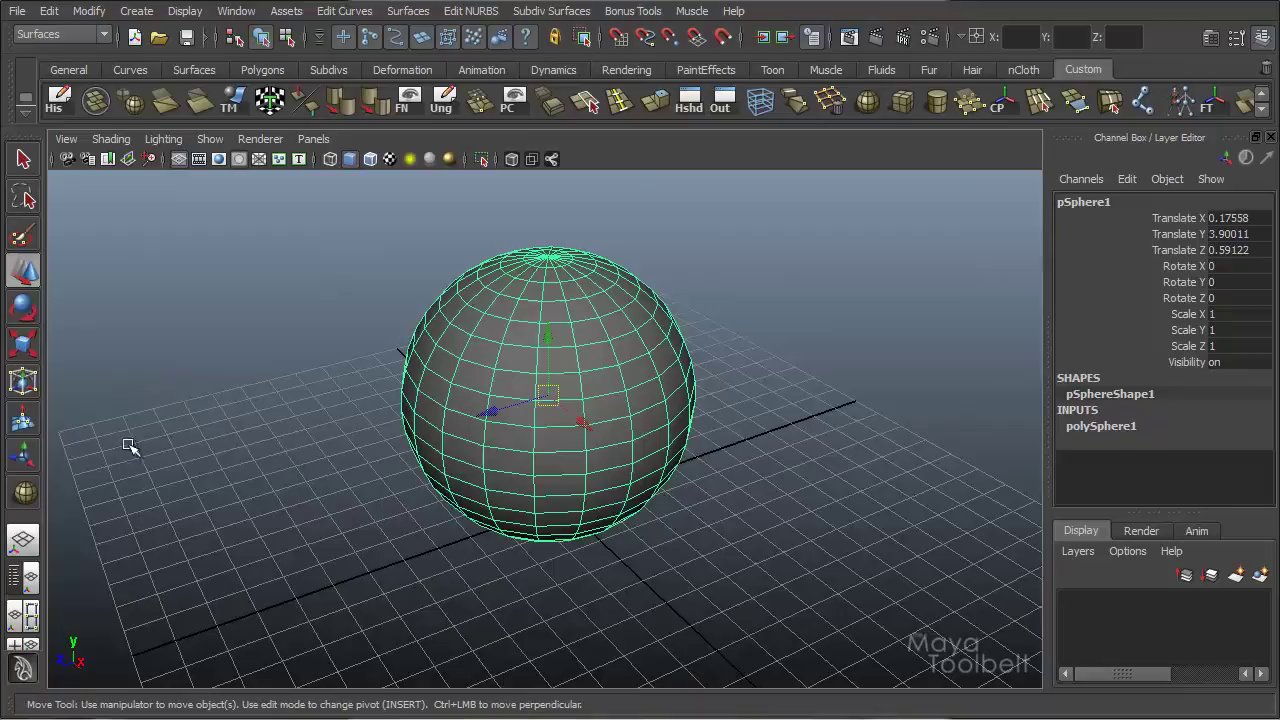
Reactivate the Universal Manipulator and move the sphere across the ground plane to about X -4.84, Z 7.16.
click(24, 388)
alt+drag(633, 459, 246, 409)
alt+drag(496, 548, 450, 458)
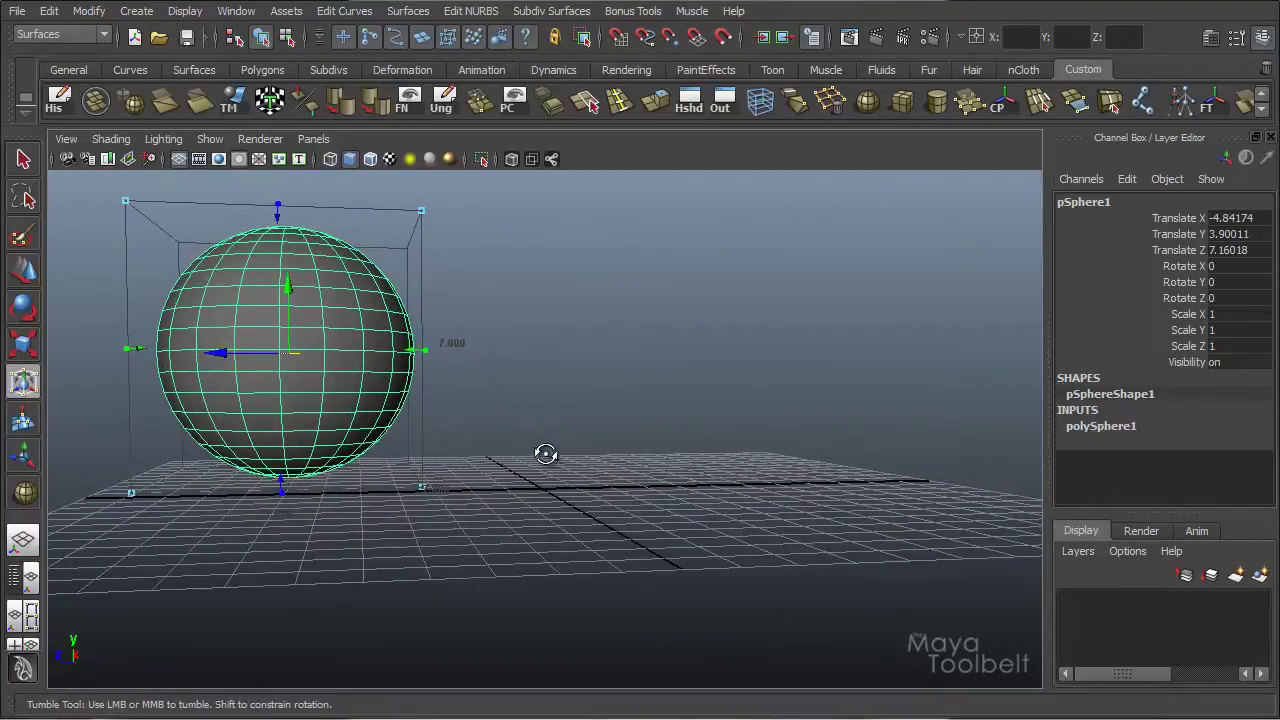
Move the sphere across the ground plane with the Universal Manipulator to about X 4.61, Z -7.59.
alt+drag(546, 454, 543, 541)
drag(281, 334, 716, 484)
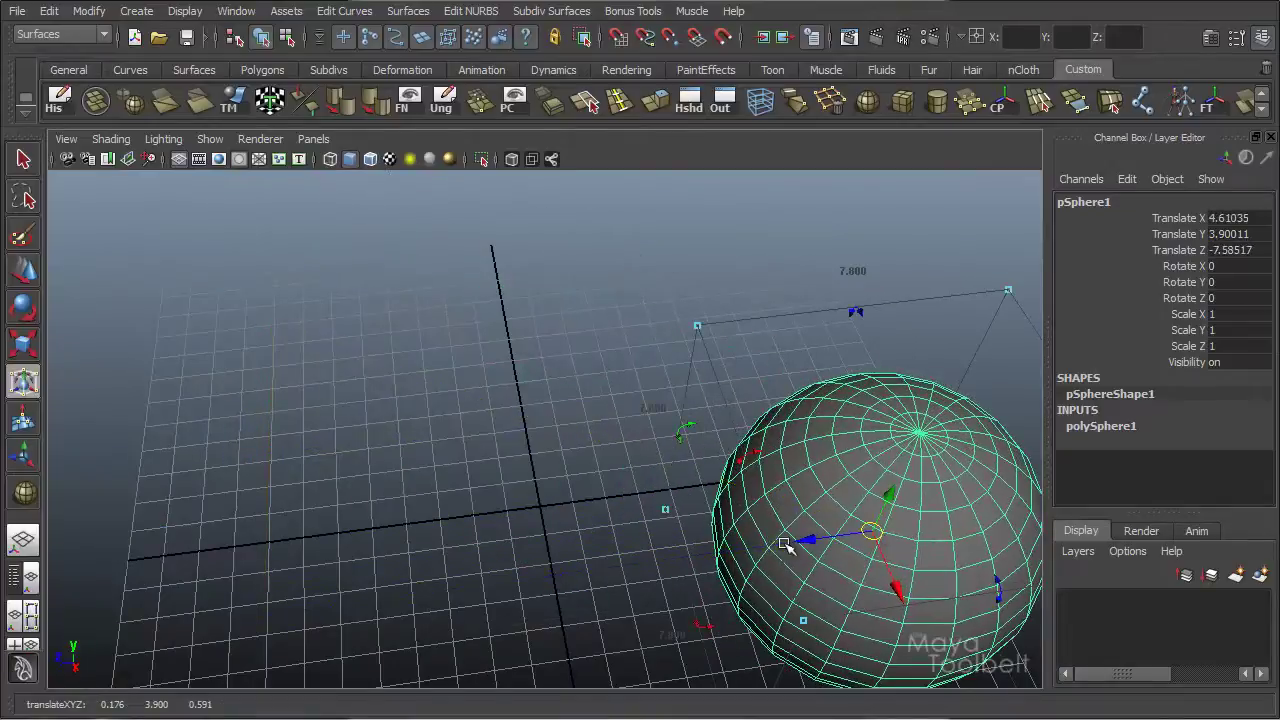
Move the sphere in the XY plane to about X -1.54, Y 0.74, and undo that move.
alt+drag(565, 480, 633, 548)
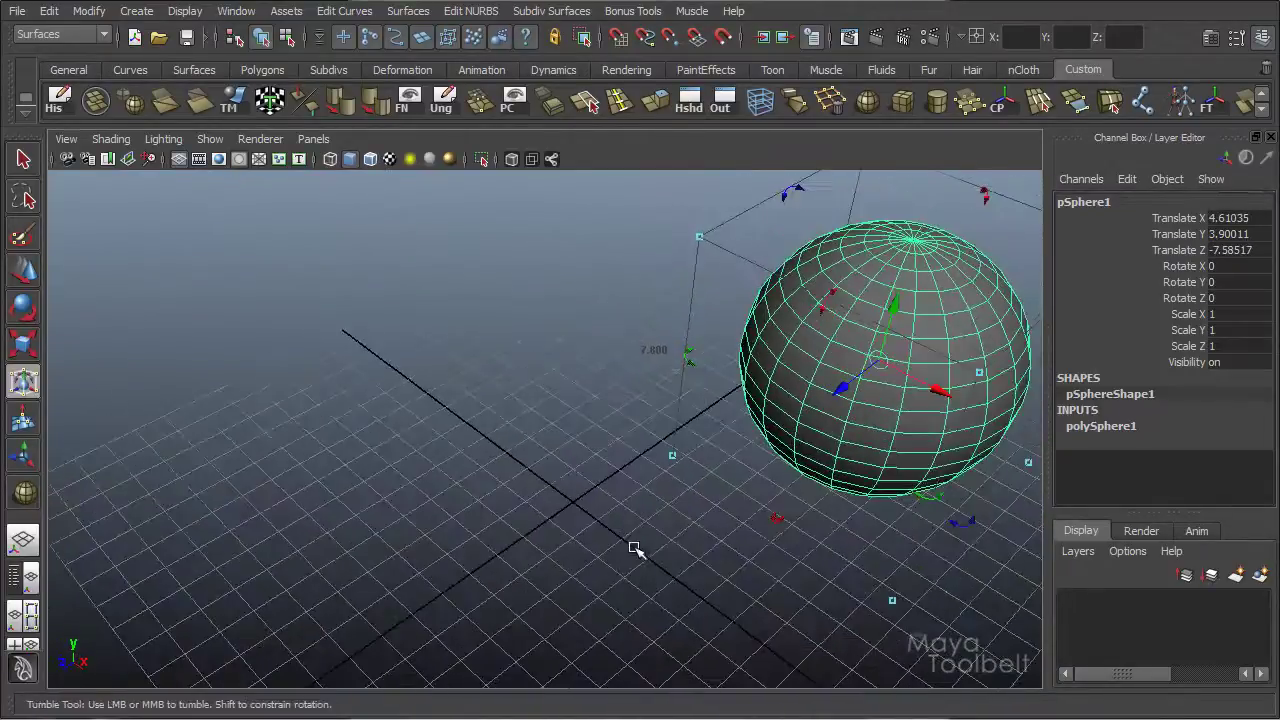
alt+drag(885, 397, 697, 486)
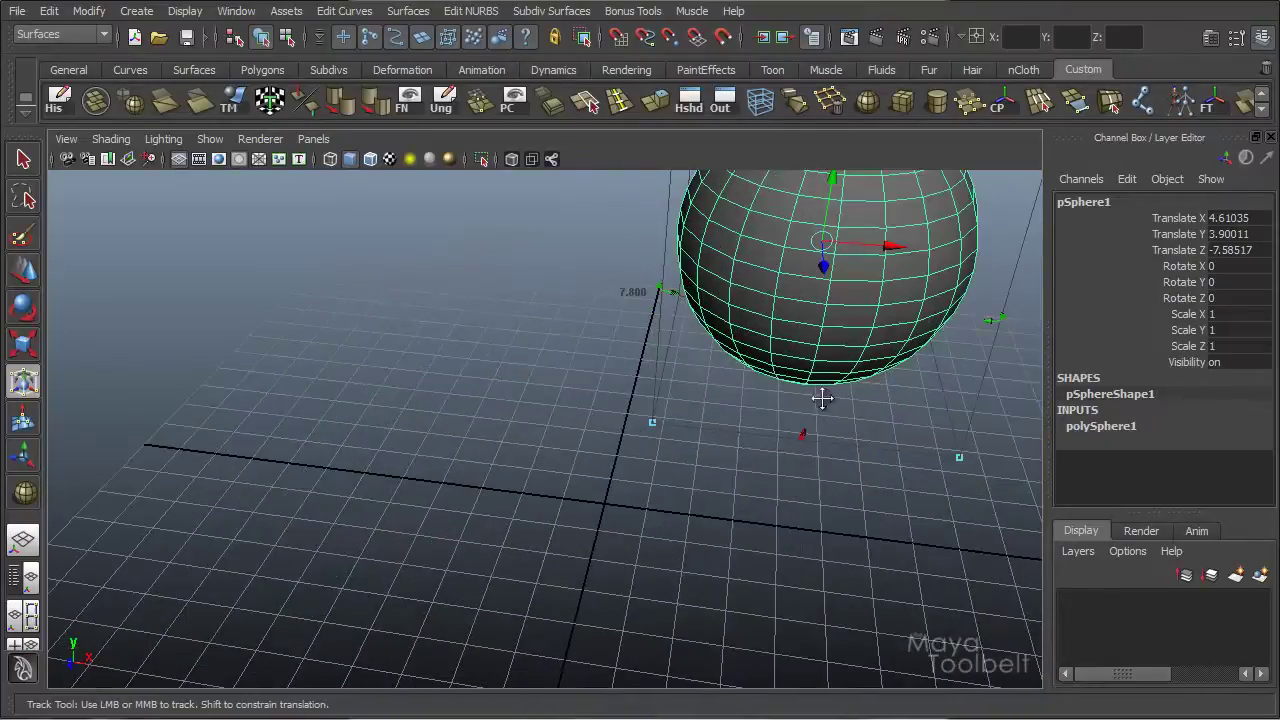
alt+drag(823, 400, 703, 514)
alt+drag(624, 485, 583, 494)
alt+right_drag(583, 494, 475, 397)
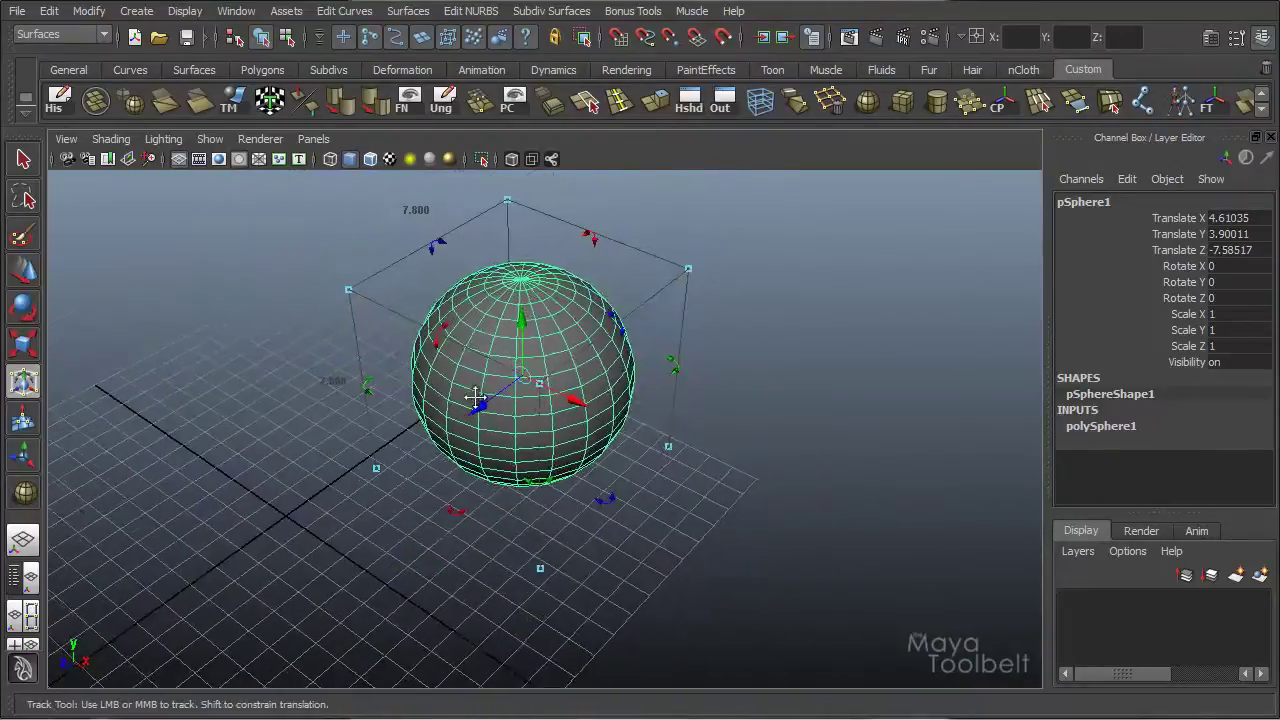
alt+middle_drag(475, 397, 545, 335)
alt+drag(630, 415, 640, 355)
drag(588, 320, 459, 369)
alt+drag(623, 460, 466, 328)
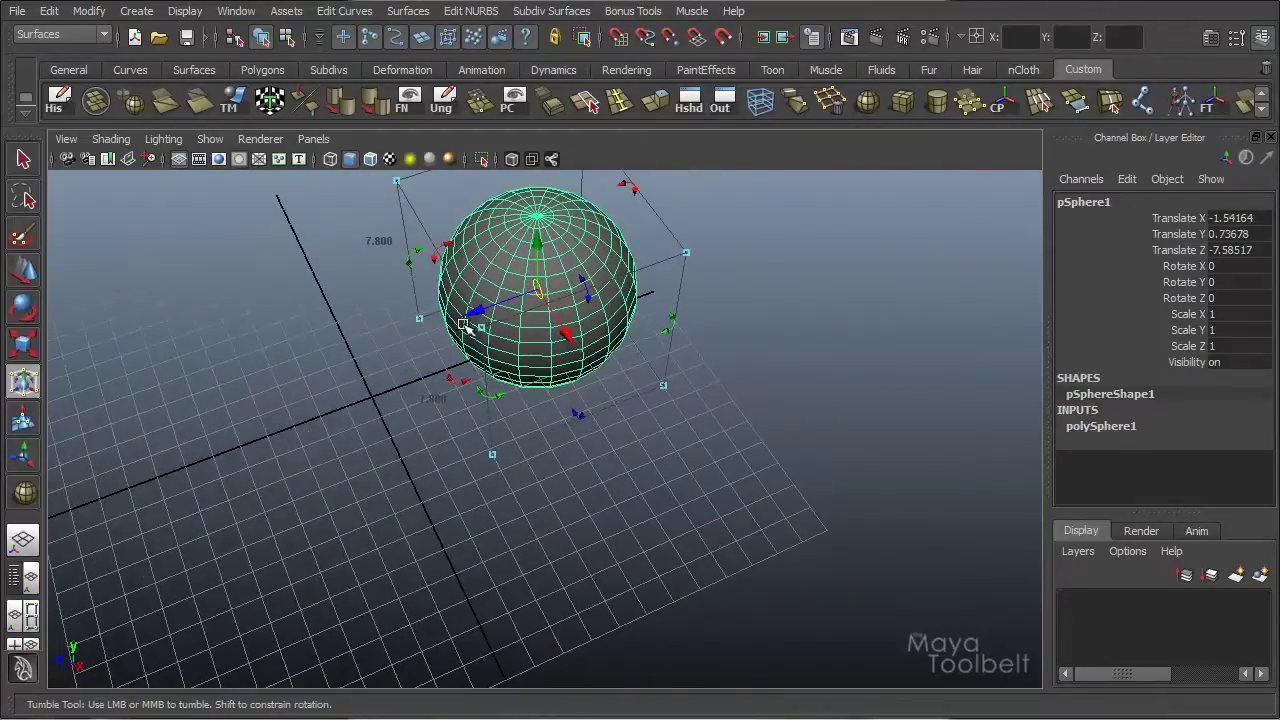
alt+middle_drag(466, 328, 577, 391)
alt+right_drag(577, 391, 677, 391)
key(ctrl+z)
Move the sphere in the XY plane with grid snapping on to about X 2.26, Y 3.00.
alt+drag(625, 474, 666, 306)
key(x)
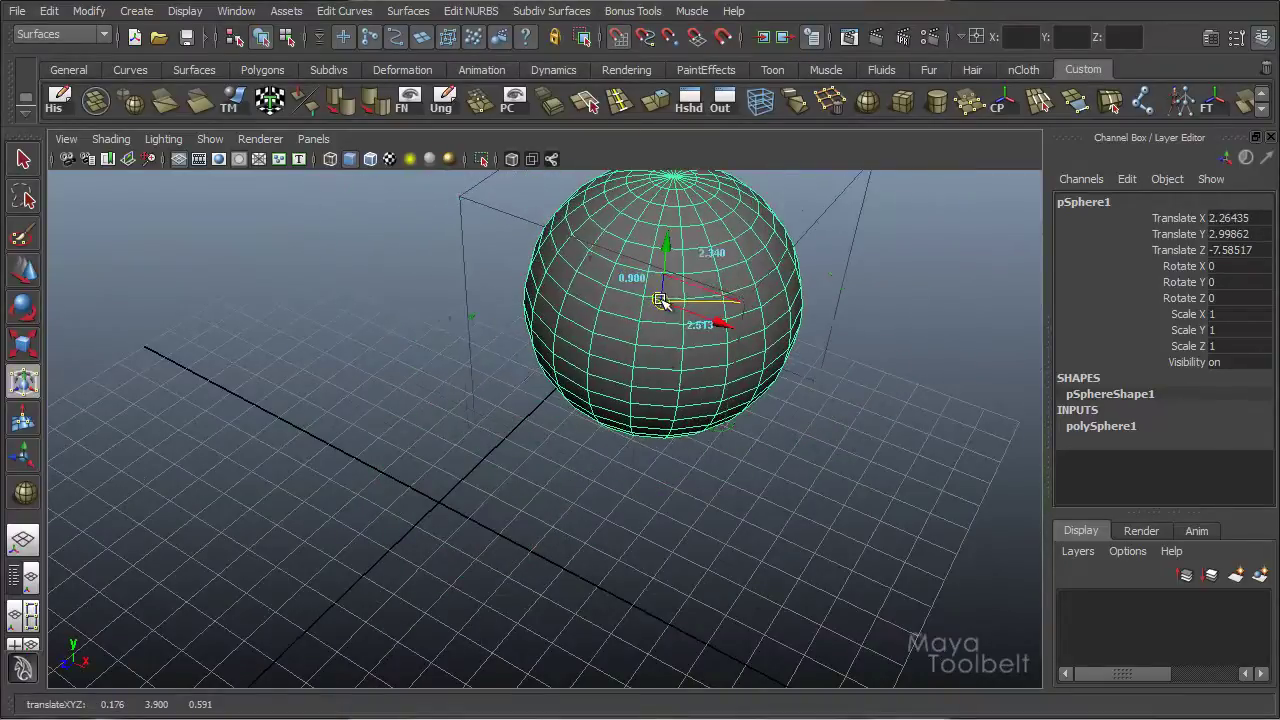
Set the sphere's Z dimension to 5 through the manipulator's bounding-box size value.
alt+drag(700, 420, 600, 370)
alt+drag(707, 369, 585, 400)
alt+right_drag(580, 368, 731, 395)
alt+drag(731, 395, 624, 376)
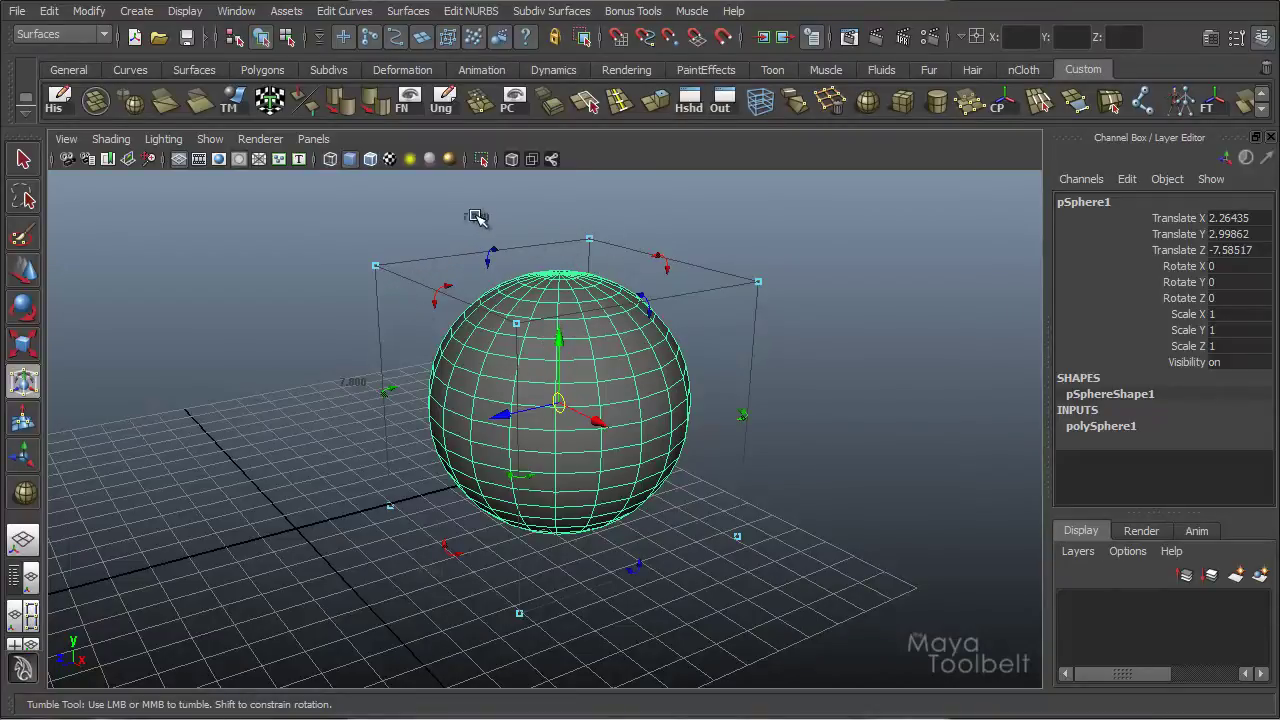
click(482, 216)
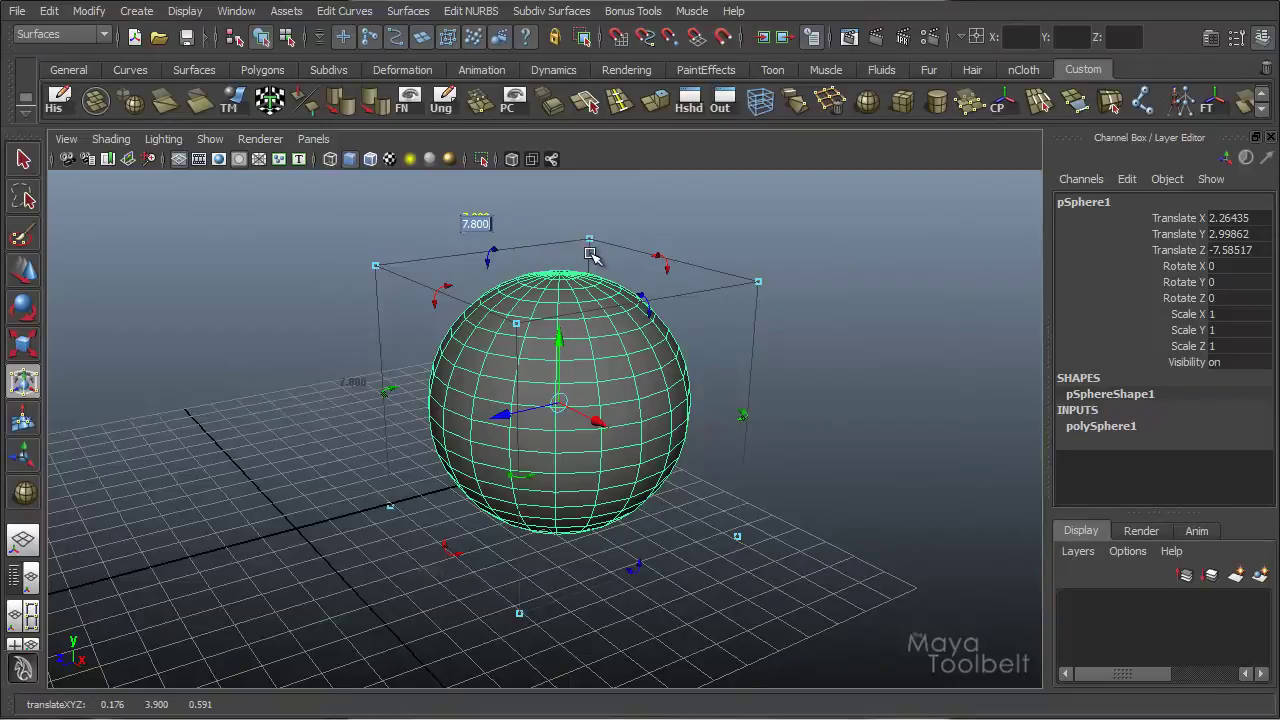
key(Return)
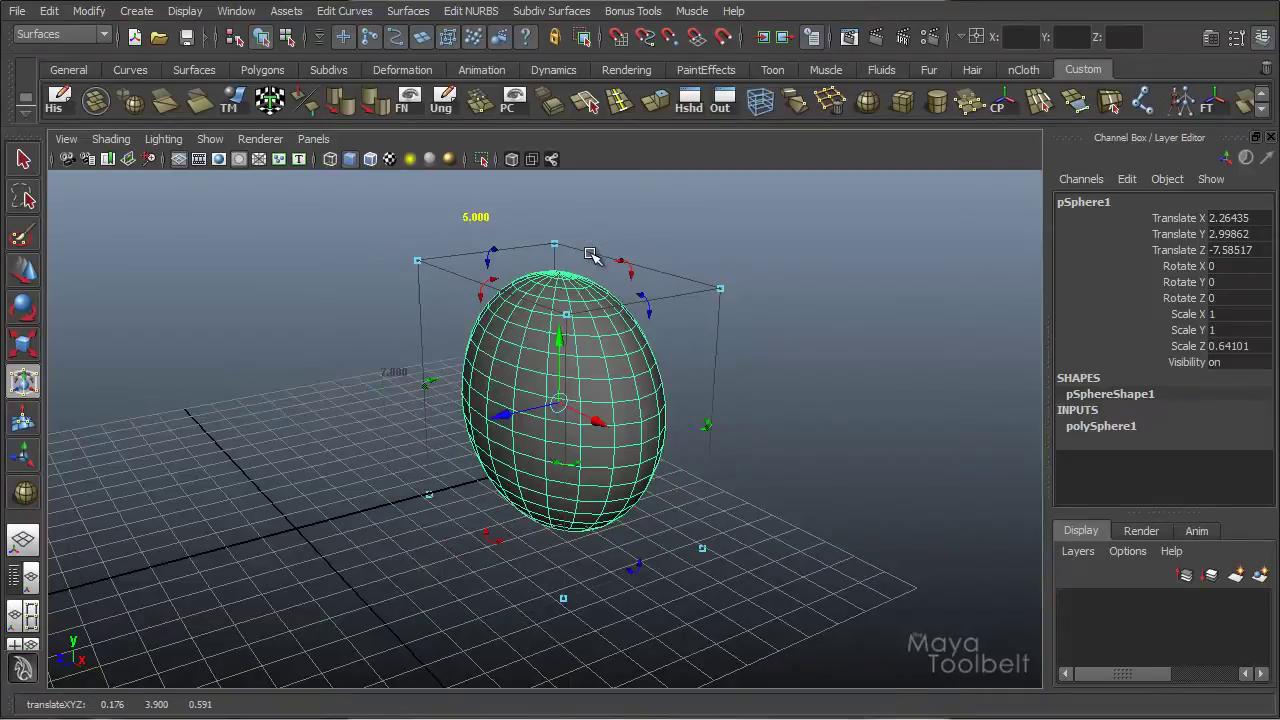
Set the sphere's height to 10 through the manipulator's bounding-box size value.
alt+drag(690, 323, 625, 335)
click(408, 390)
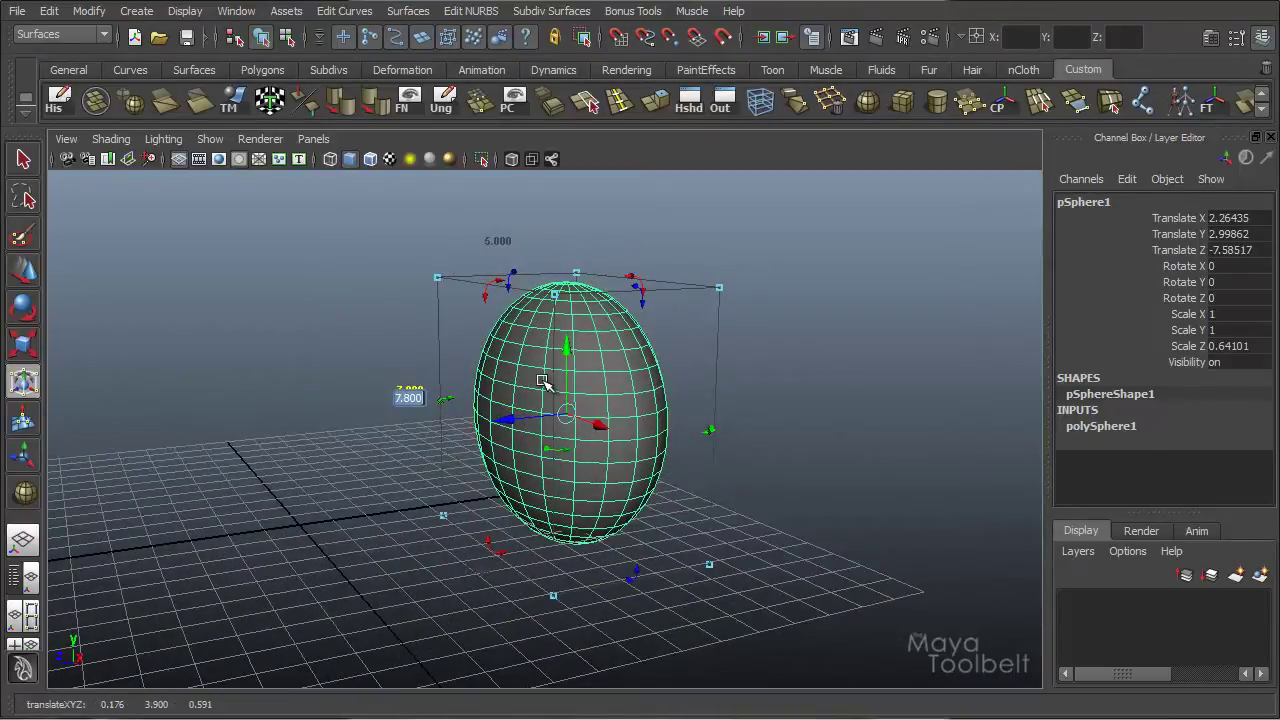
key(Return)
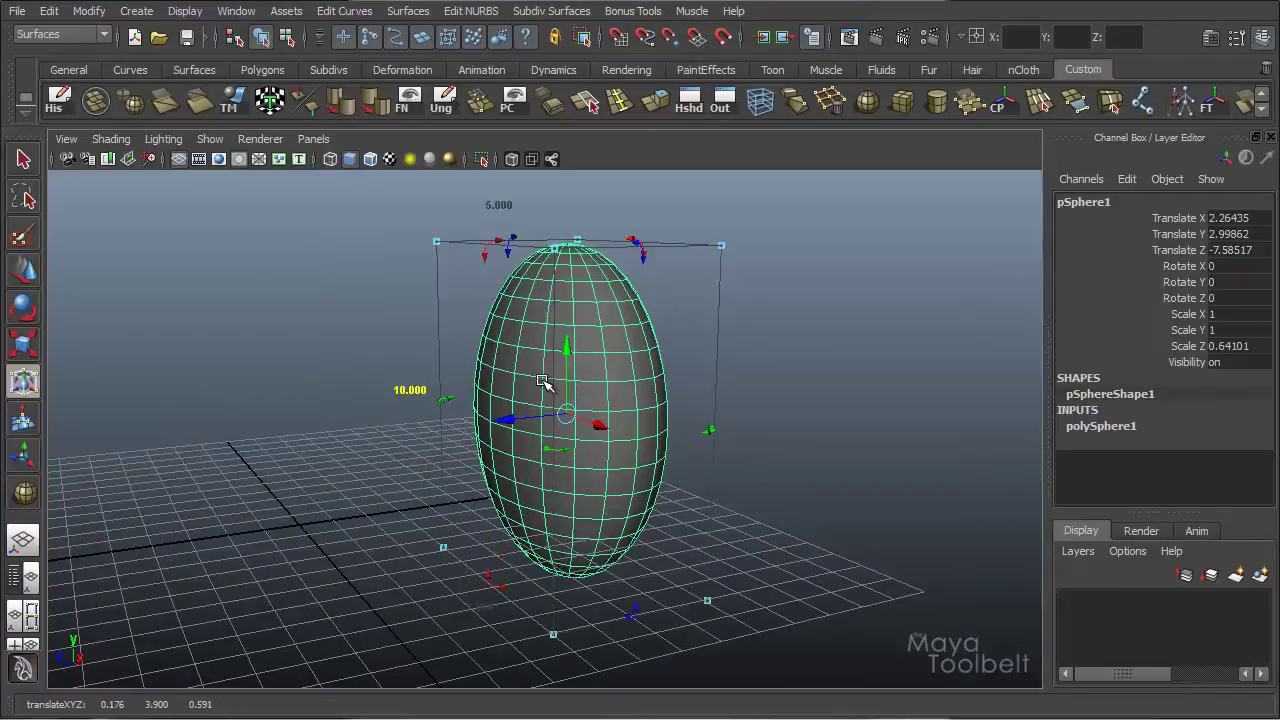
Scale the stretched sphere with the bounding-box corner handles to about X 0.77, Y 0.91, Z 0.64.
alt+drag(717, 386, 808, 398)
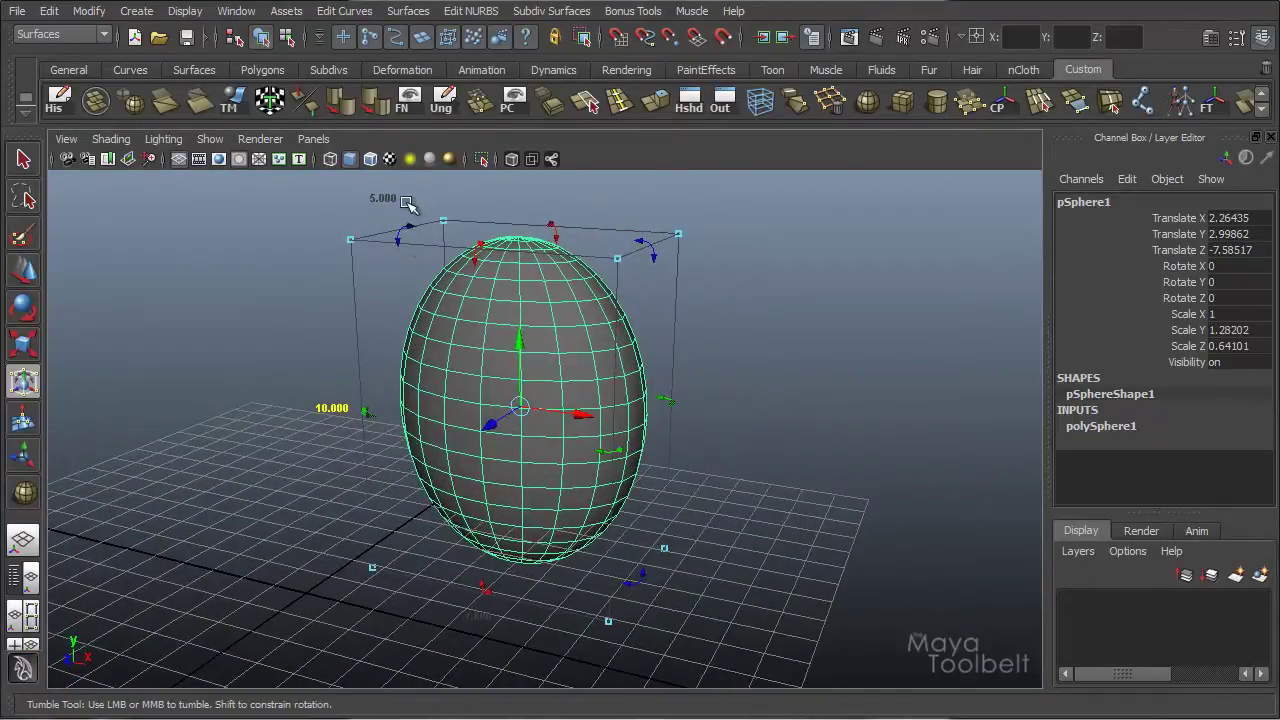
alt+drag(538, 234, 760, 280)
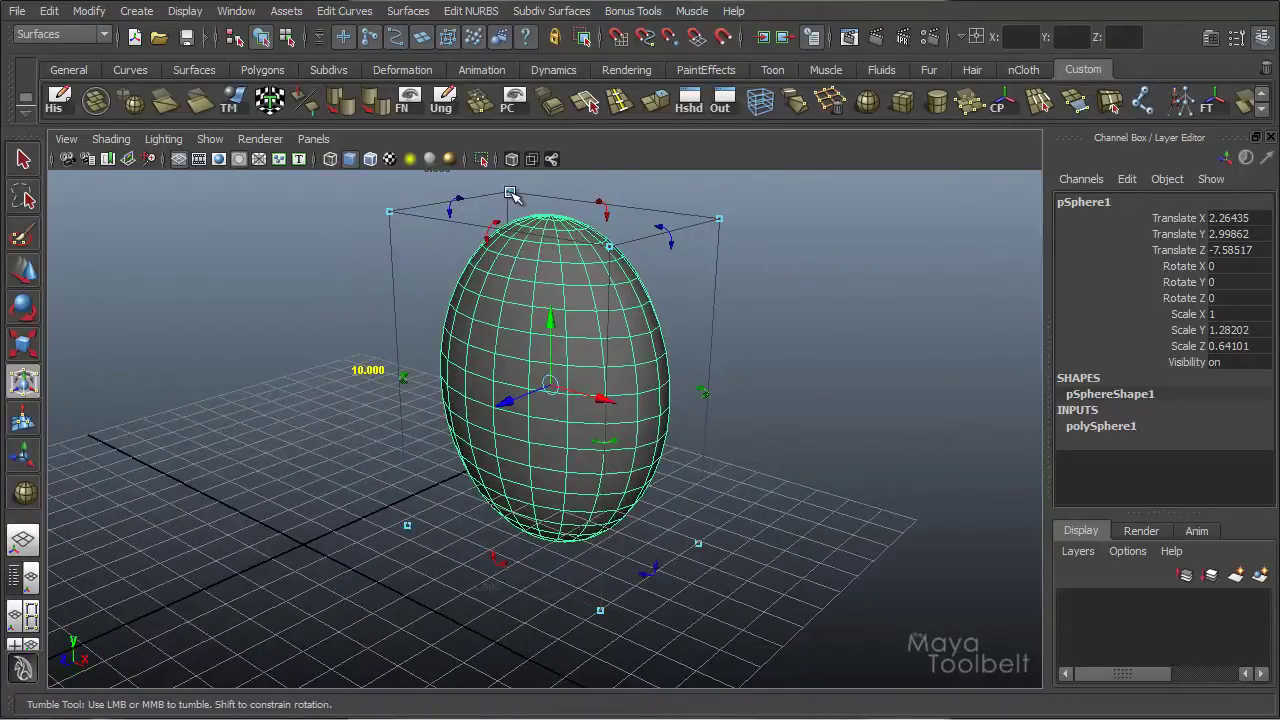
alt+drag(825, 298, 628, 295)
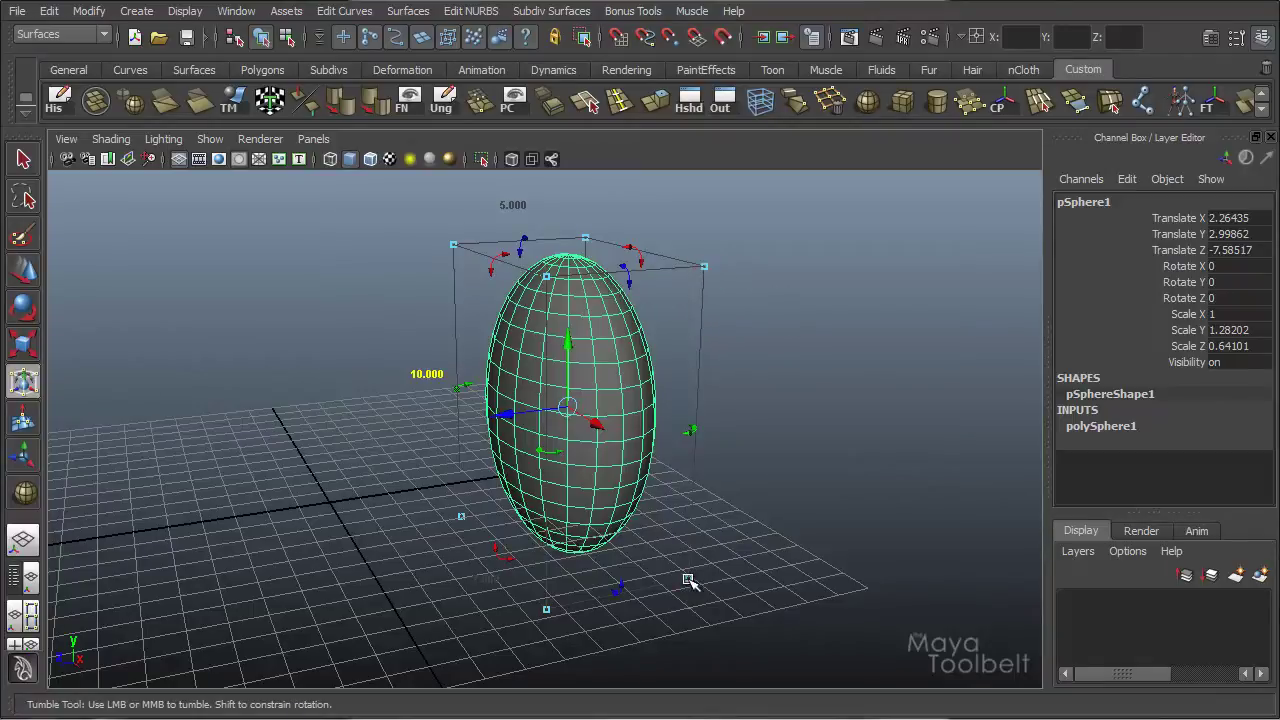
drag(688, 579, 698, 512)
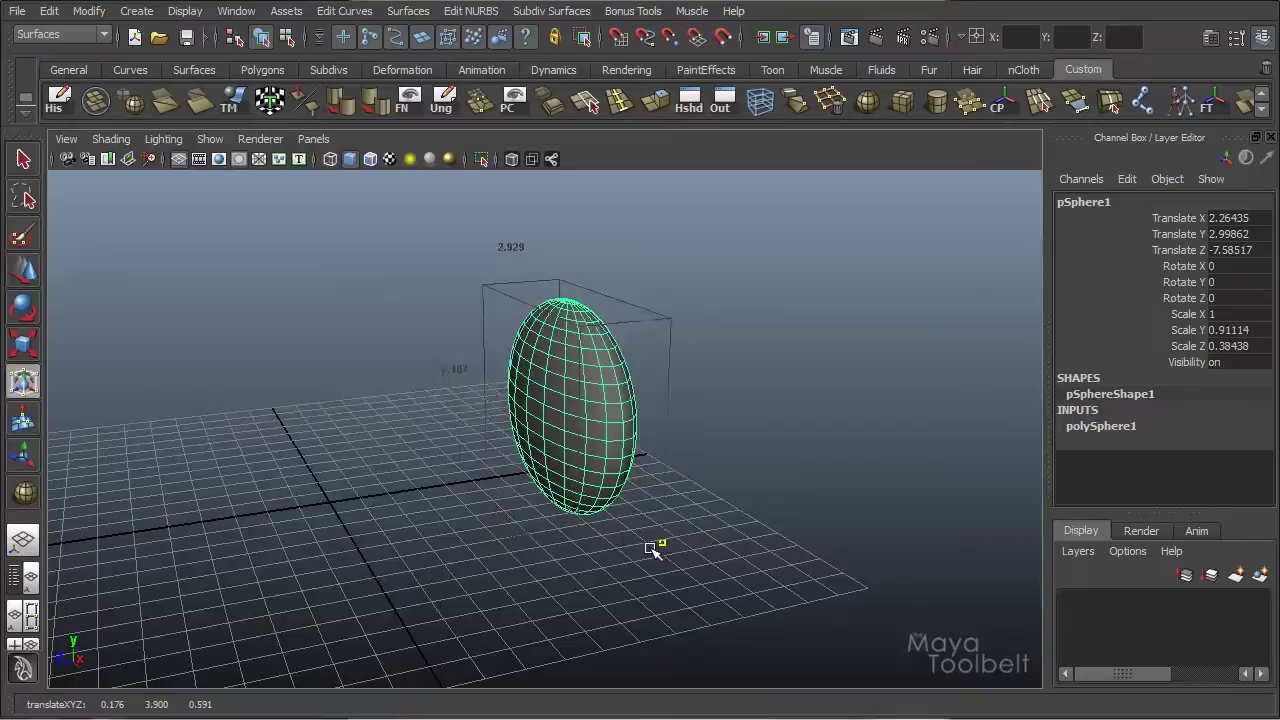
drag(751, 532, 693, 540)
alt+drag(741, 456, 850, 450)
drag(663, 486, 631, 474)
Rotate the ellipsoid back and forth about its X axis with the manipulator's rotation handle, to about -2 degrees.
alt+drag(703, 426, 560, 400)
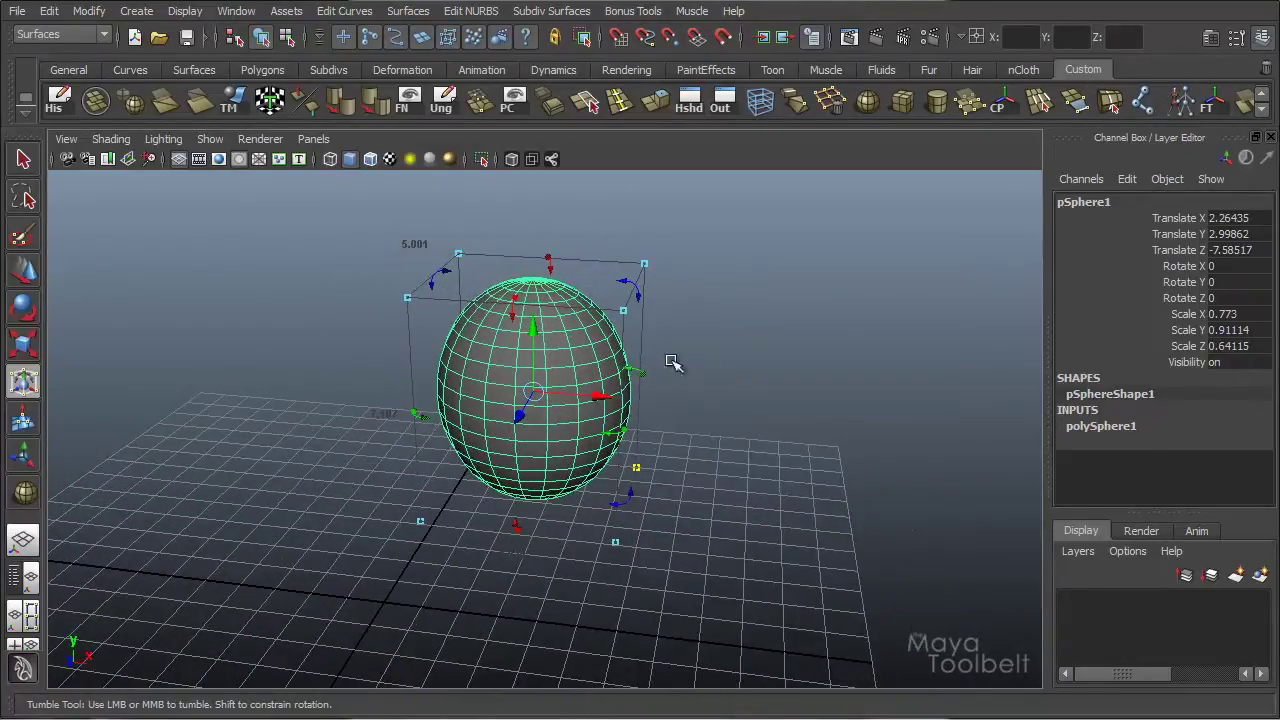
alt+drag(672, 362, 500, 228)
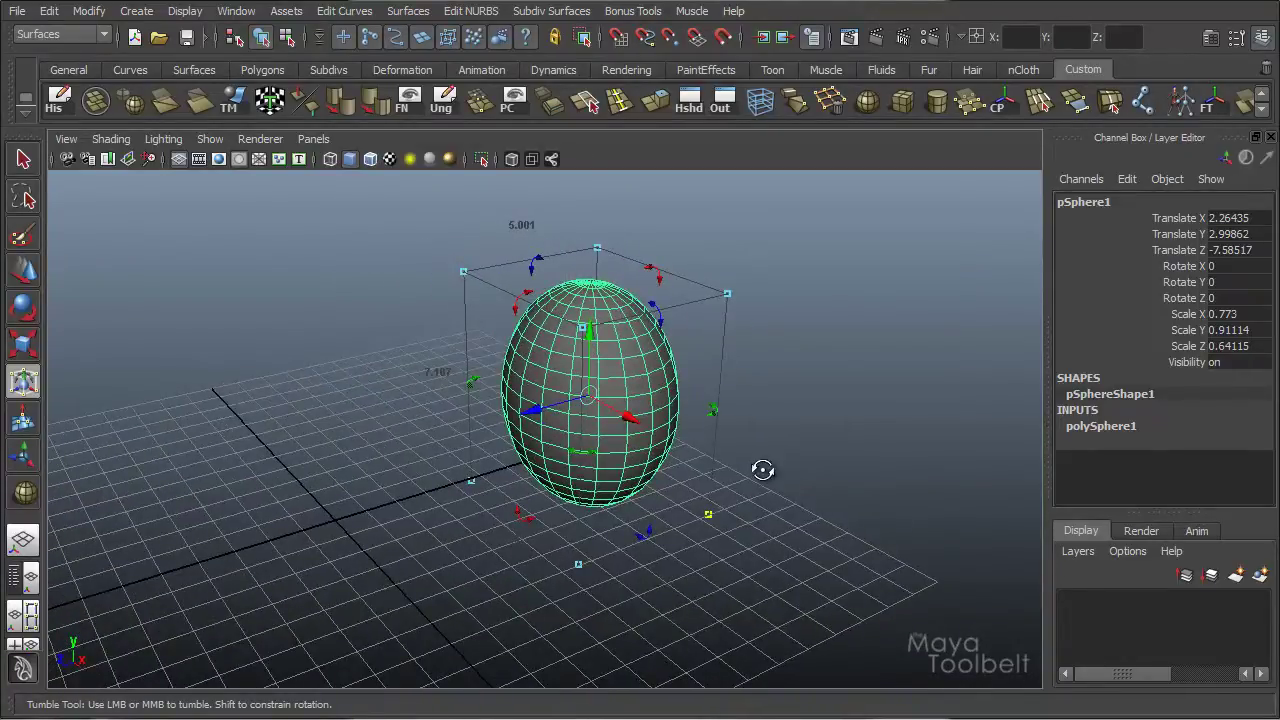
alt+drag(762, 470, 662, 322)
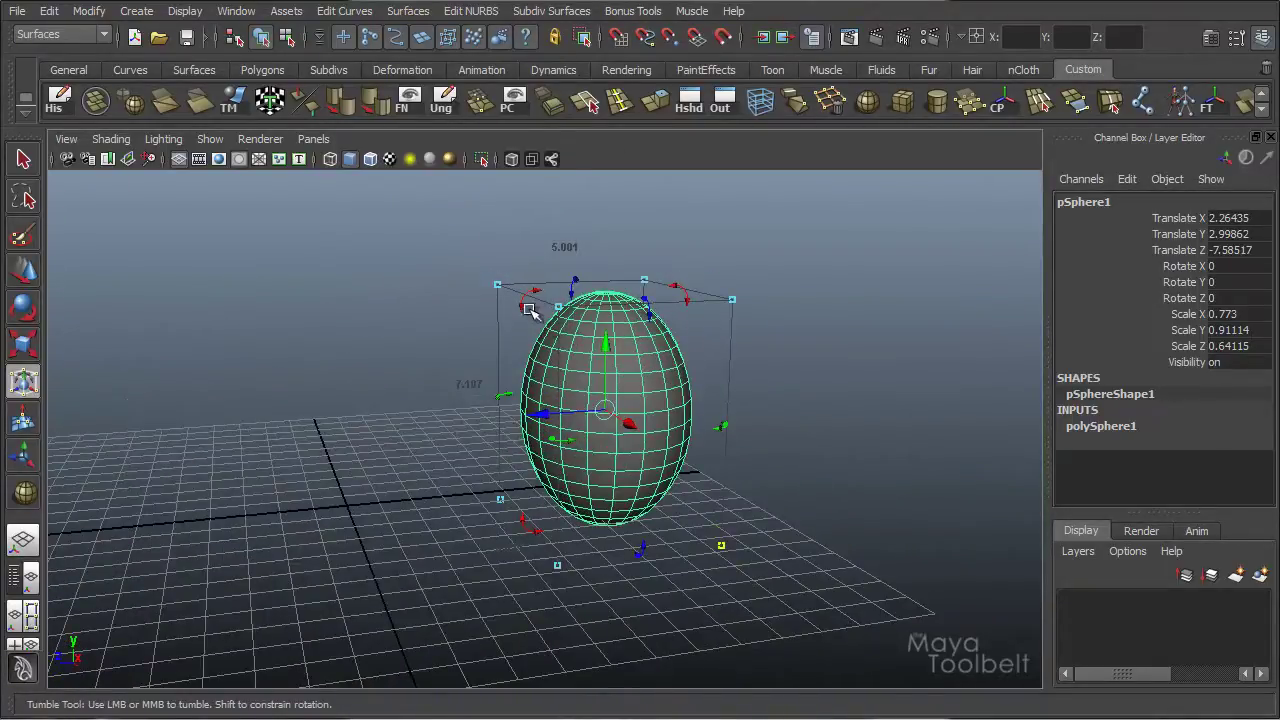
alt+drag(528, 310, 676, 342)
drag(704, 296, 693, 292)
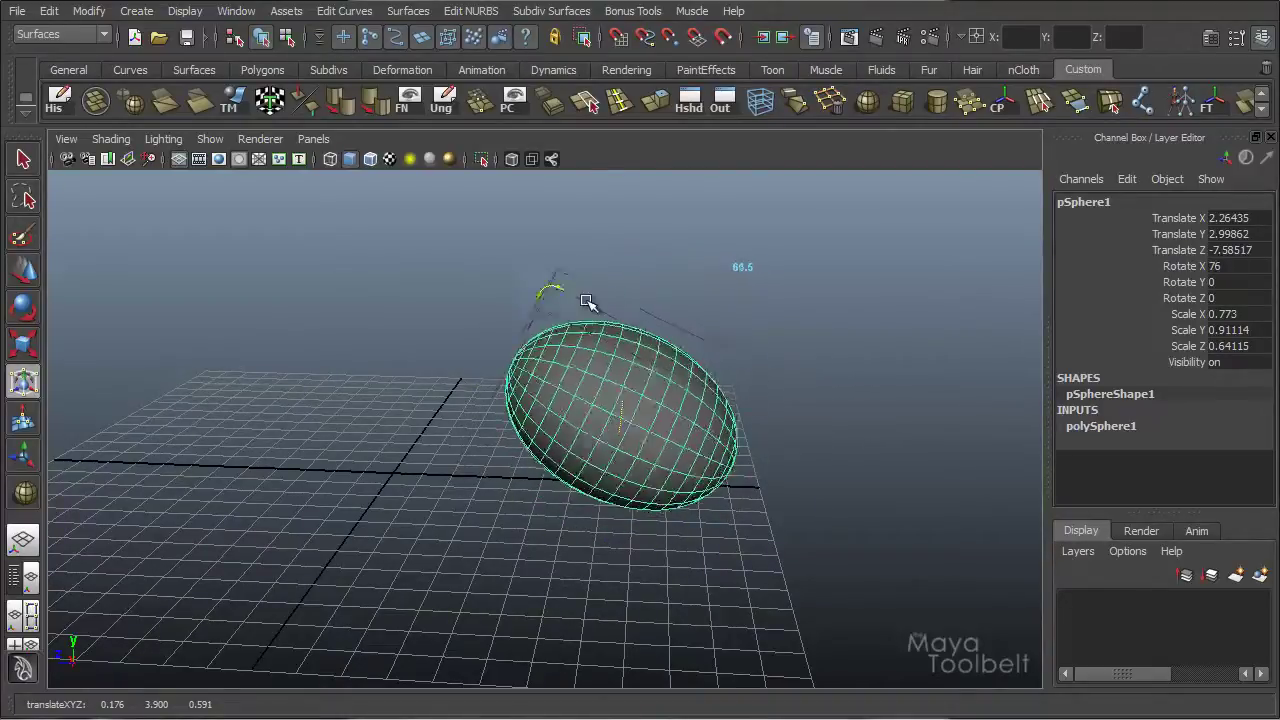
drag(808, 390, 631, 547)
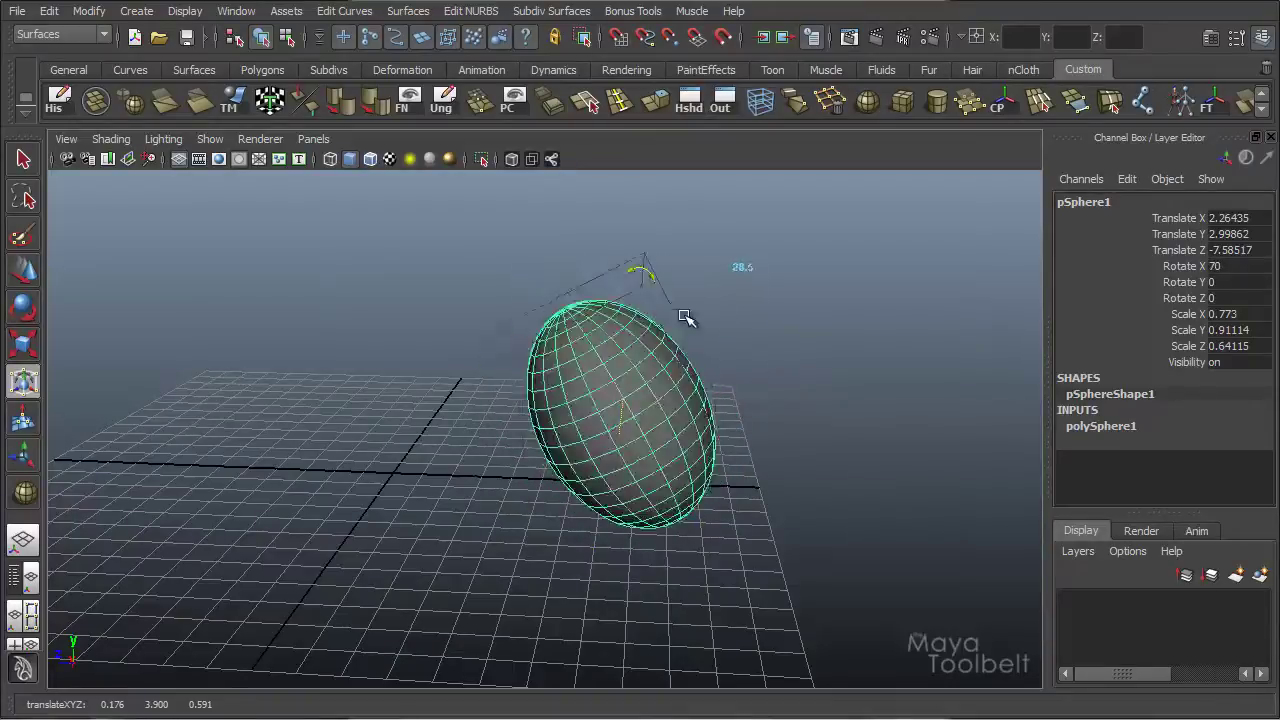
Rotate the ellipsoid about its Z axis with the manipulator's rotation handle, to about -7 degrees.
alt+drag(677, 397, 484, 334)
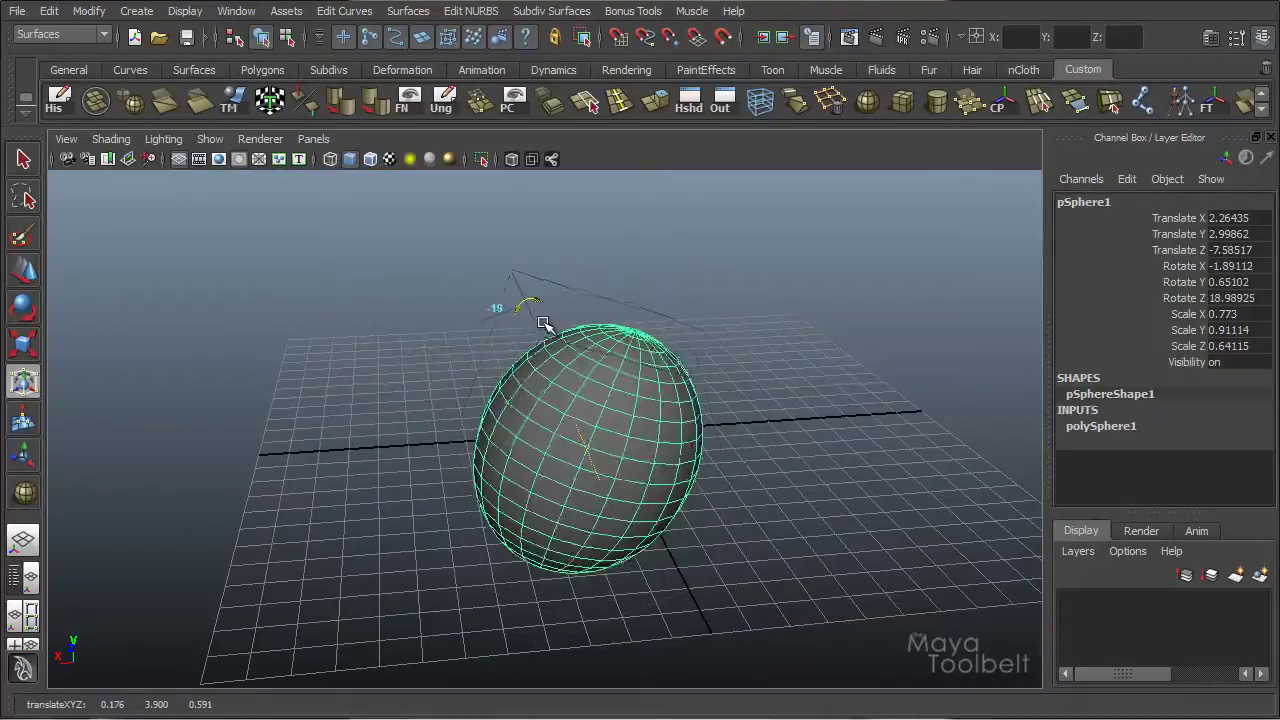
alt+drag(538, 355, 409, 403)
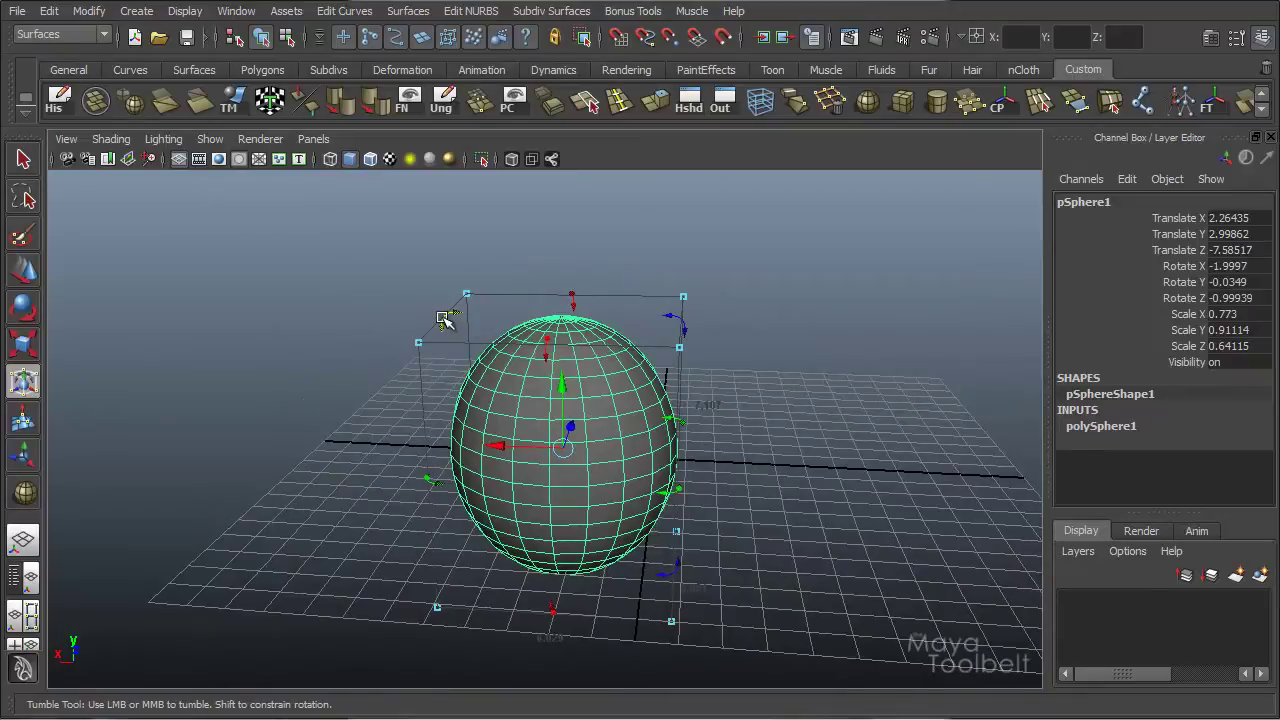
drag(447, 318, 472, 317)
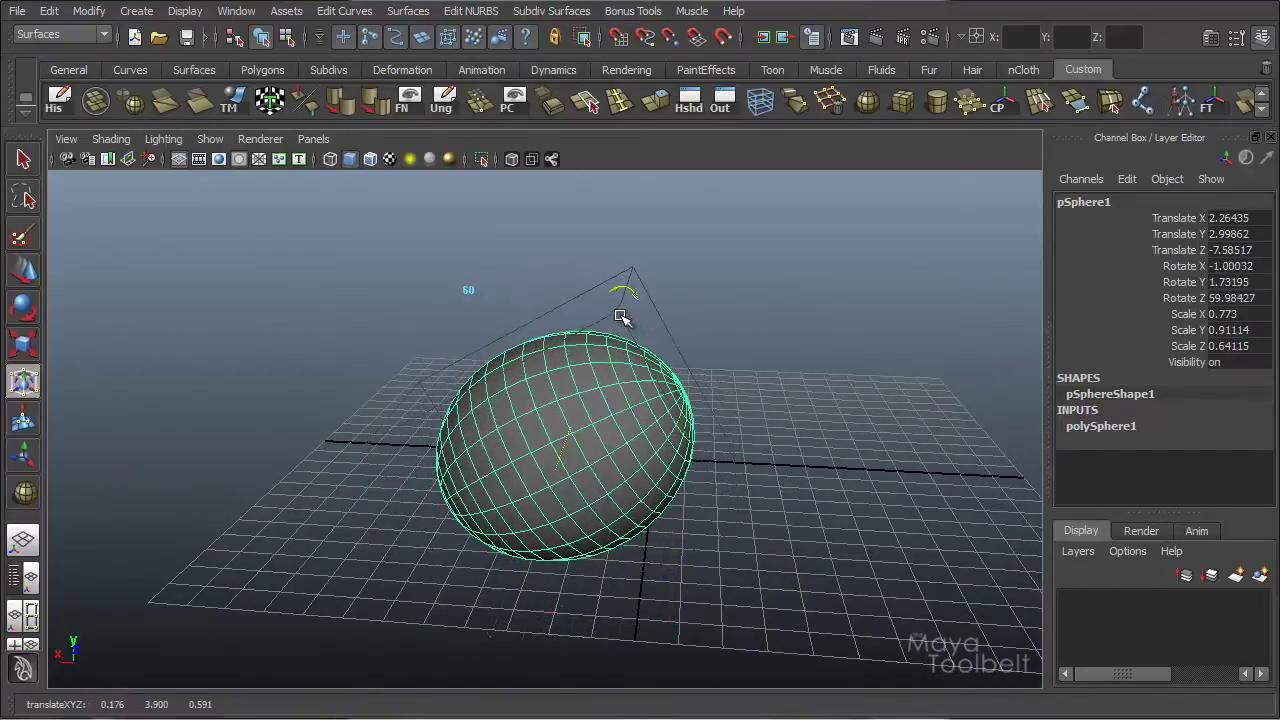
drag(577, 290, 440, 337)
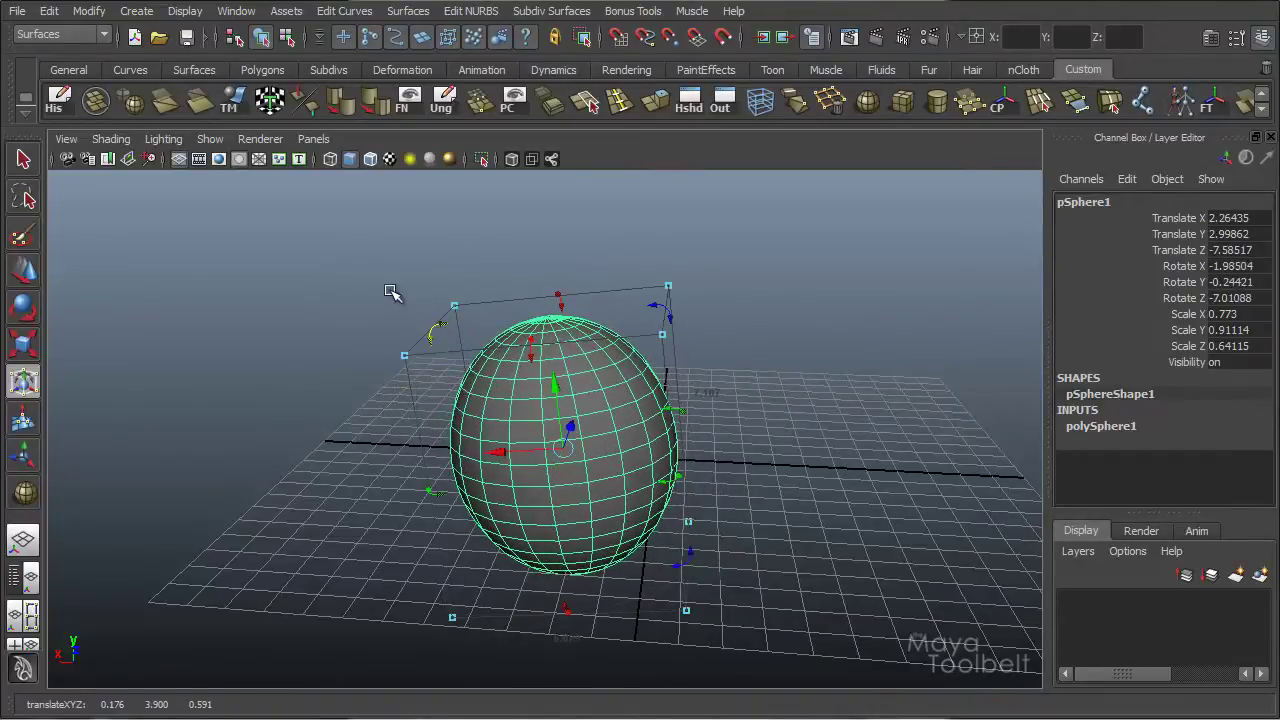
Undo the ellipsoid's rotations.
alt+drag(390, 291, 640, 452)
key(z)
key(z)
Open the tool settings of the Universal Manipulator.
alt+drag(726, 524, 566, 532)
alt+middle_drag(660, 402, 181, 298)
double_click(23, 383)
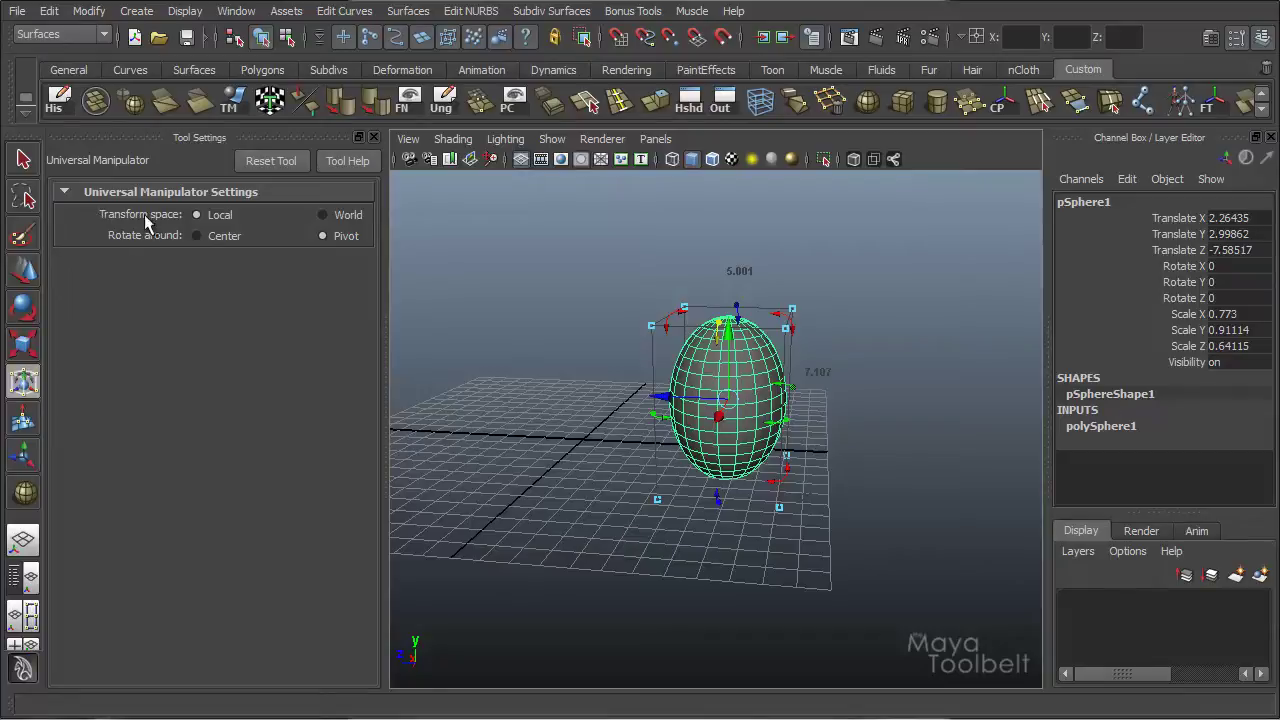
Rotate the ellipsoid about X to about -42.5 degrees and move it along its tilted local axis to about Y 2.36, Z -7.00.
alt+drag(489, 345, 590, 326)
drag(682, 300, 811, 335)
Switch the manipulator's transform space to World and rotate the ellipsoid about X to about 59.5 degrees.
click(325, 214)
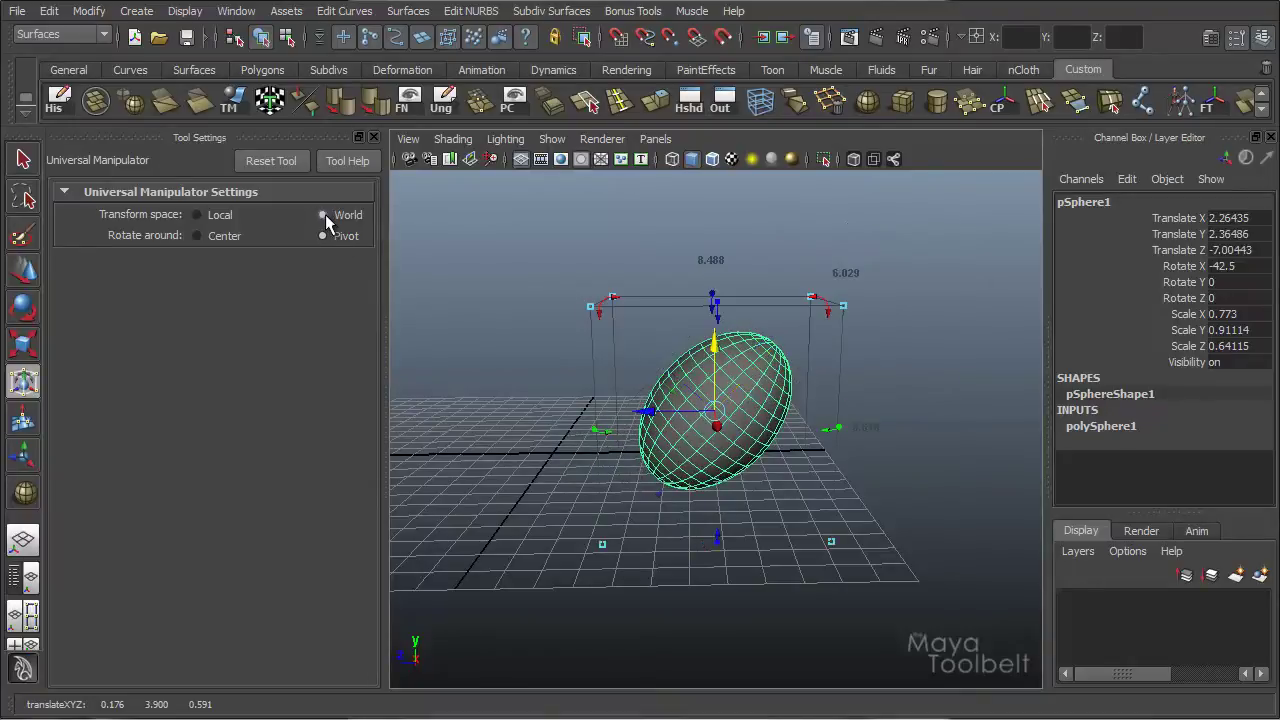
alt+drag(594, 357, 815, 311)
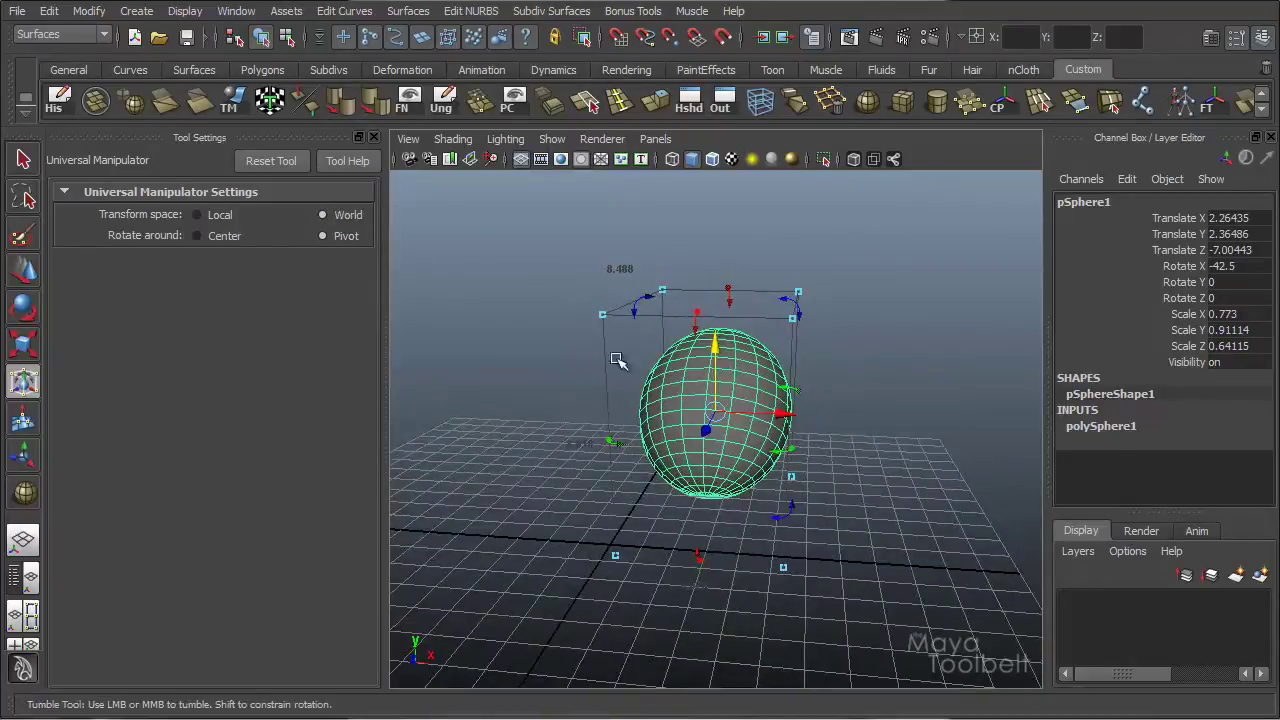
alt+drag(617, 360, 715, 333)
alt+drag(820, 404, 880, 448)
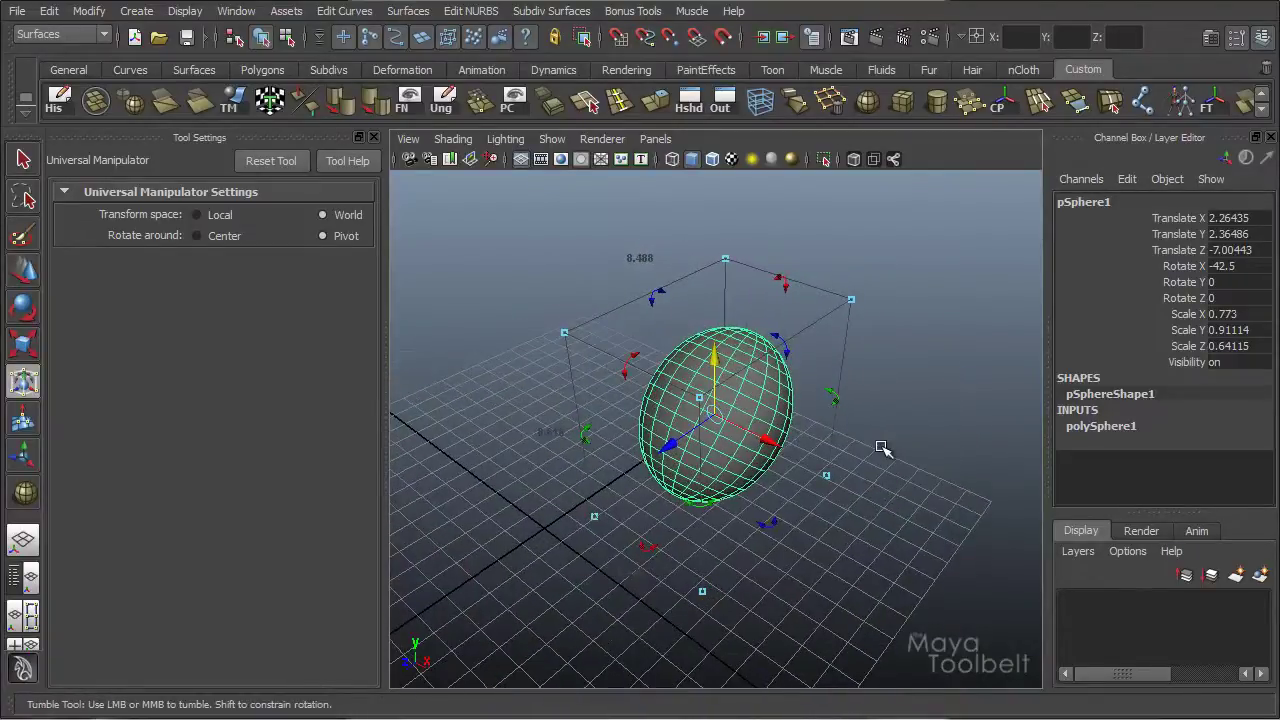
alt+drag(760, 417, 727, 447)
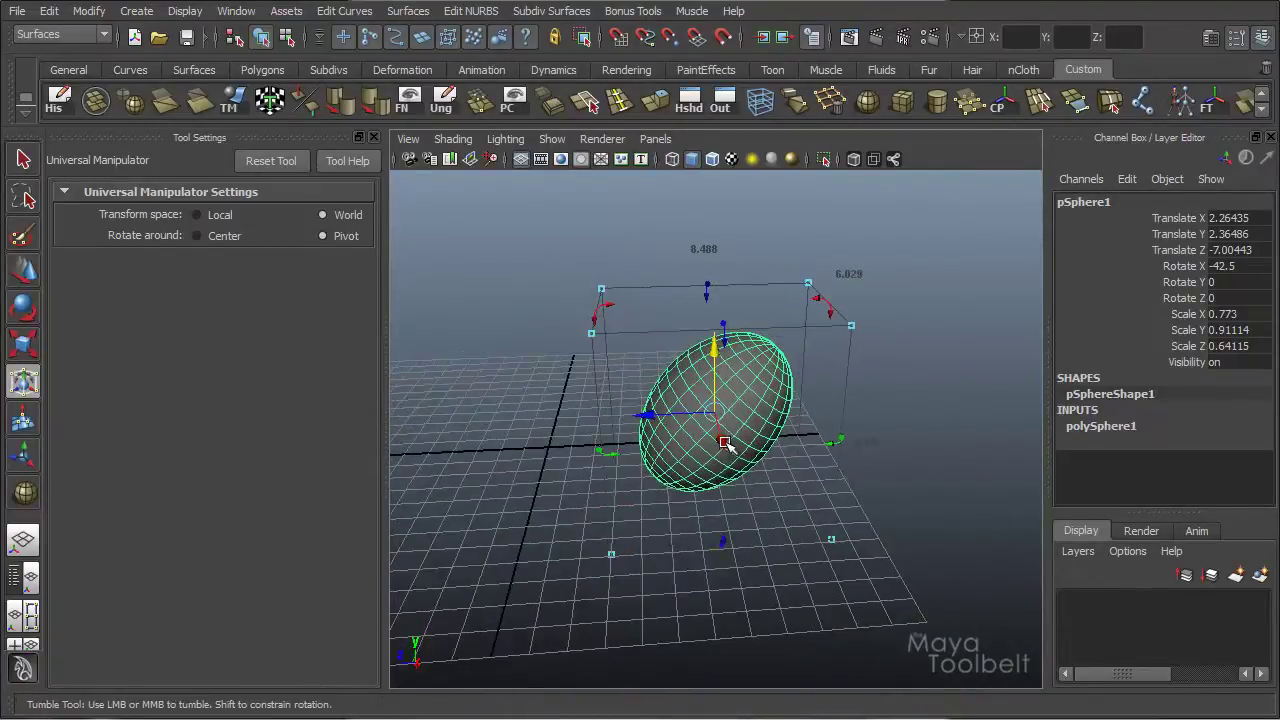
drag(604, 295, 426, 434)
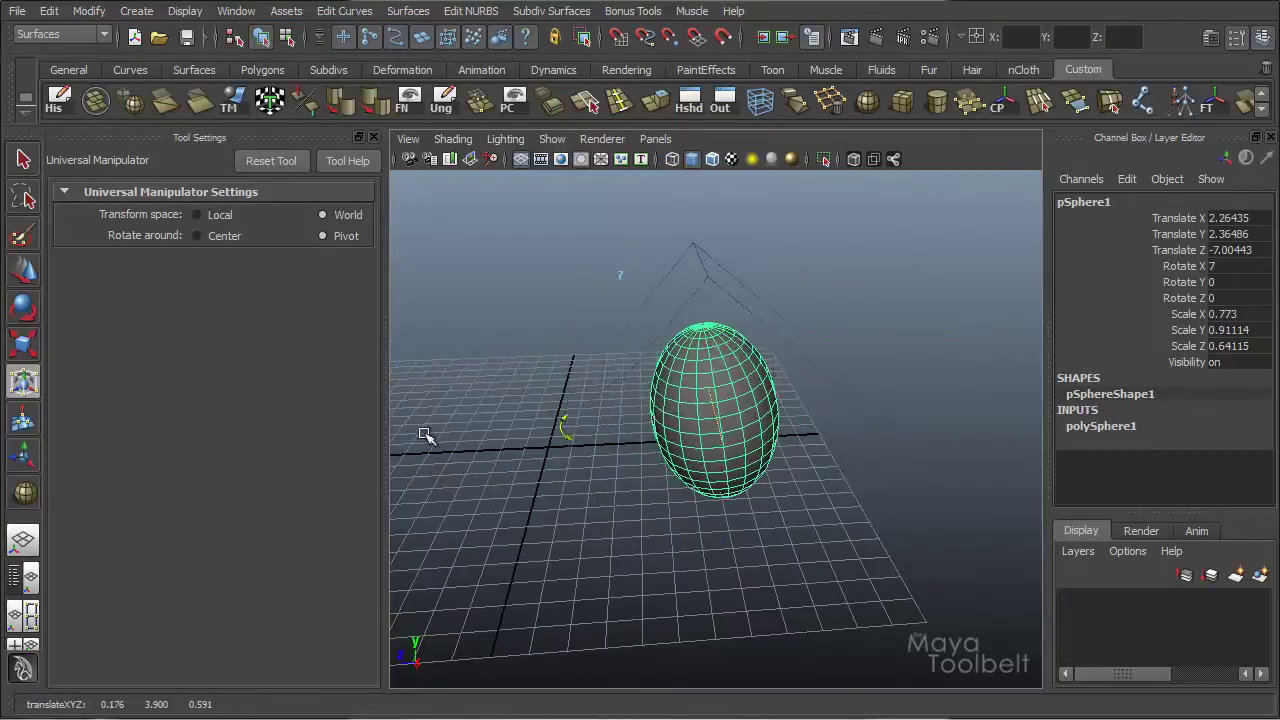
Rotate the ellipsoid about the world Z axis to about -44.5 degrees.
alt+drag(640, 365, 577, 483)
alt+drag(771, 455, 565, 398)
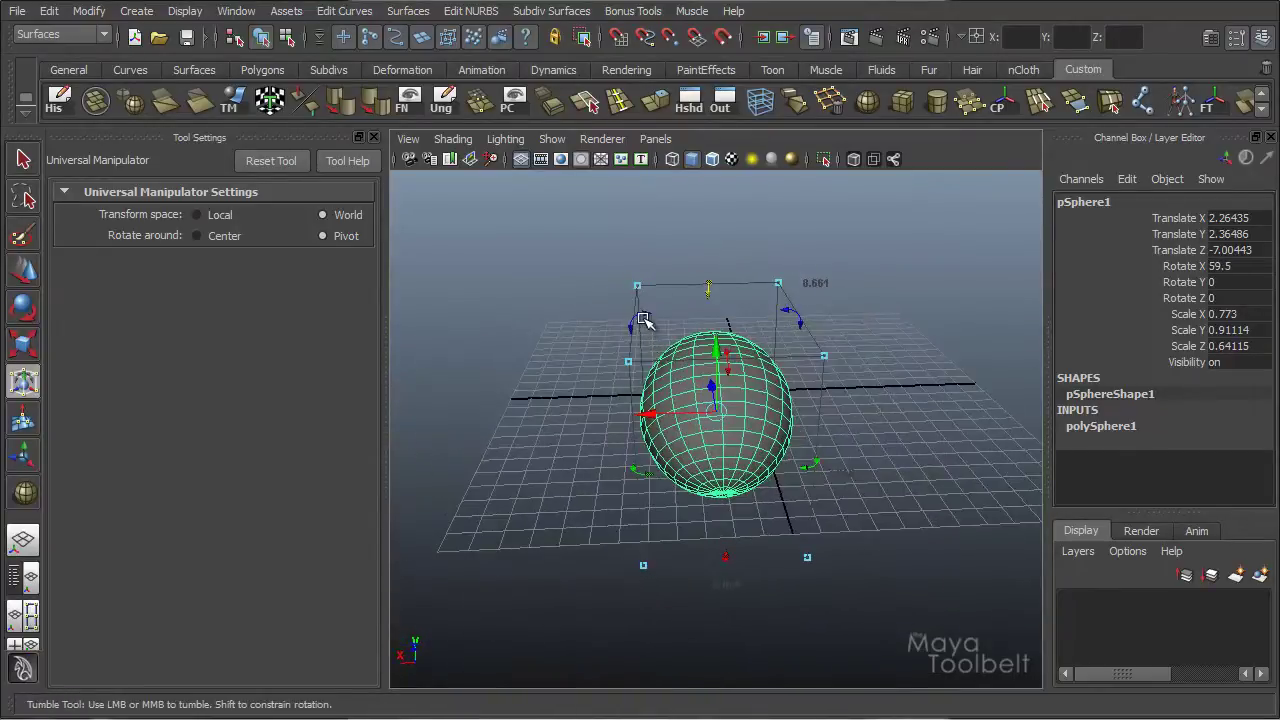
drag(640, 322, 519, 404)
Move the ellipsoid along the world Z axis to about Z -0.64.
alt+drag(611, 431, 805, 425)
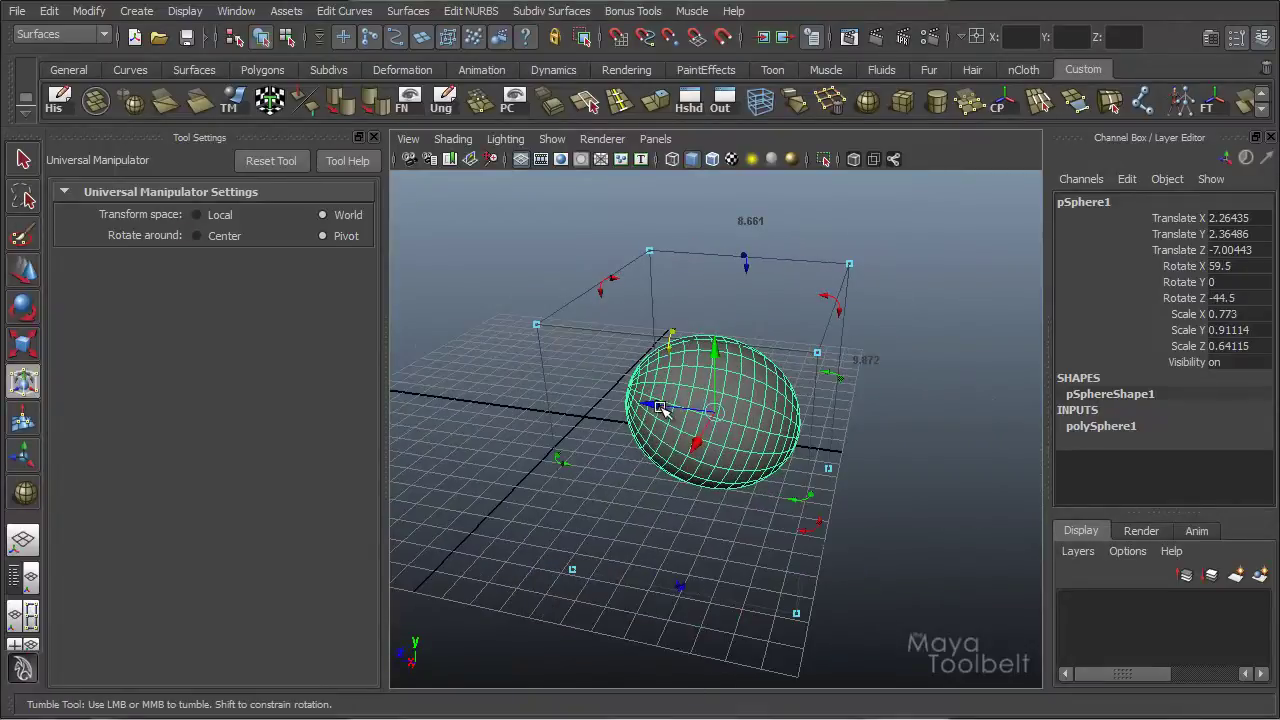
drag(660, 400, 521, 364)
Rotate the ellipsoid about the world X axis until its rotation is about X 35.06, Y -22.12, Z -39.65.
alt+drag(663, 423, 646, 349)
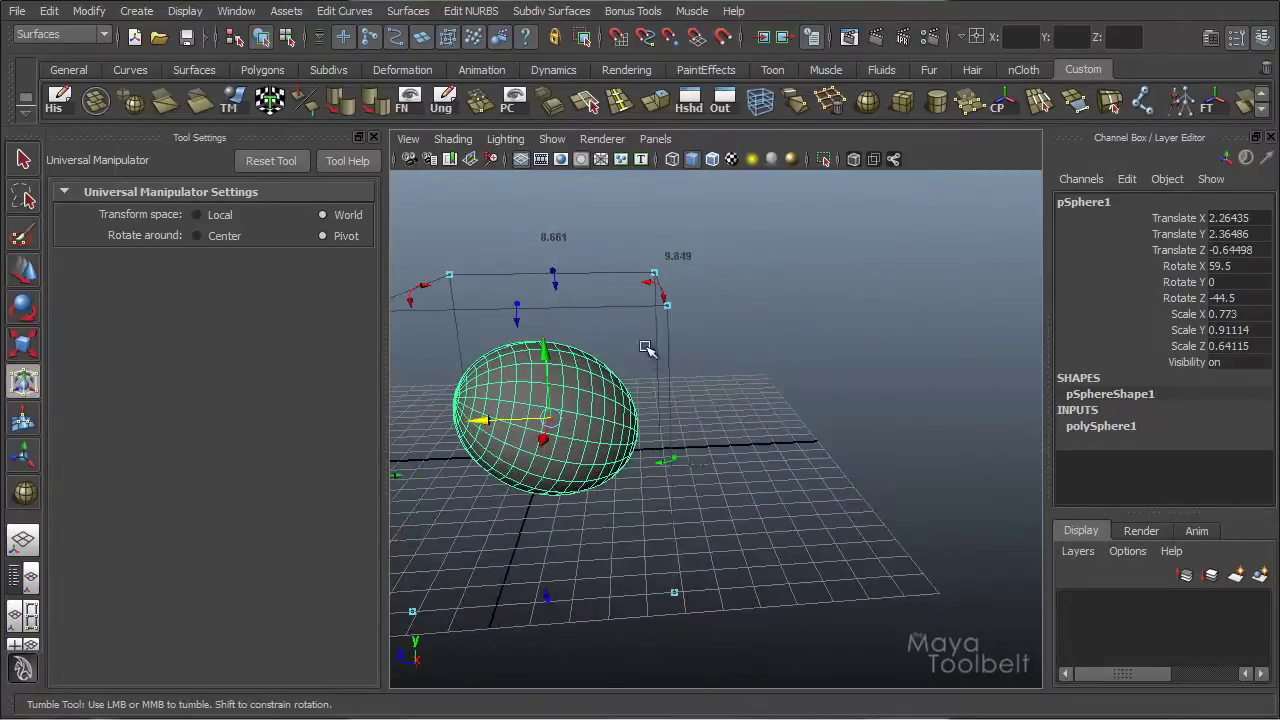
drag(685, 298, 740, 400)
alt+middle_drag(757, 371, 894, 331)
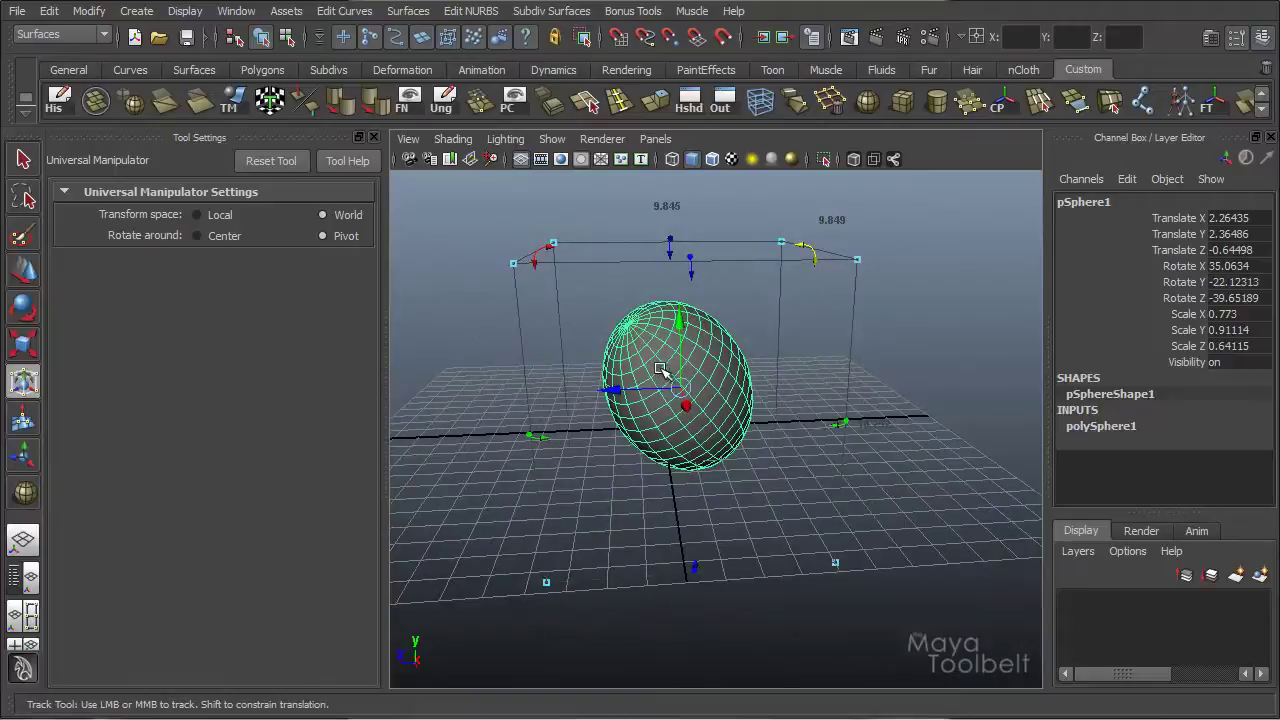
alt+drag(663, 371, 740, 360)
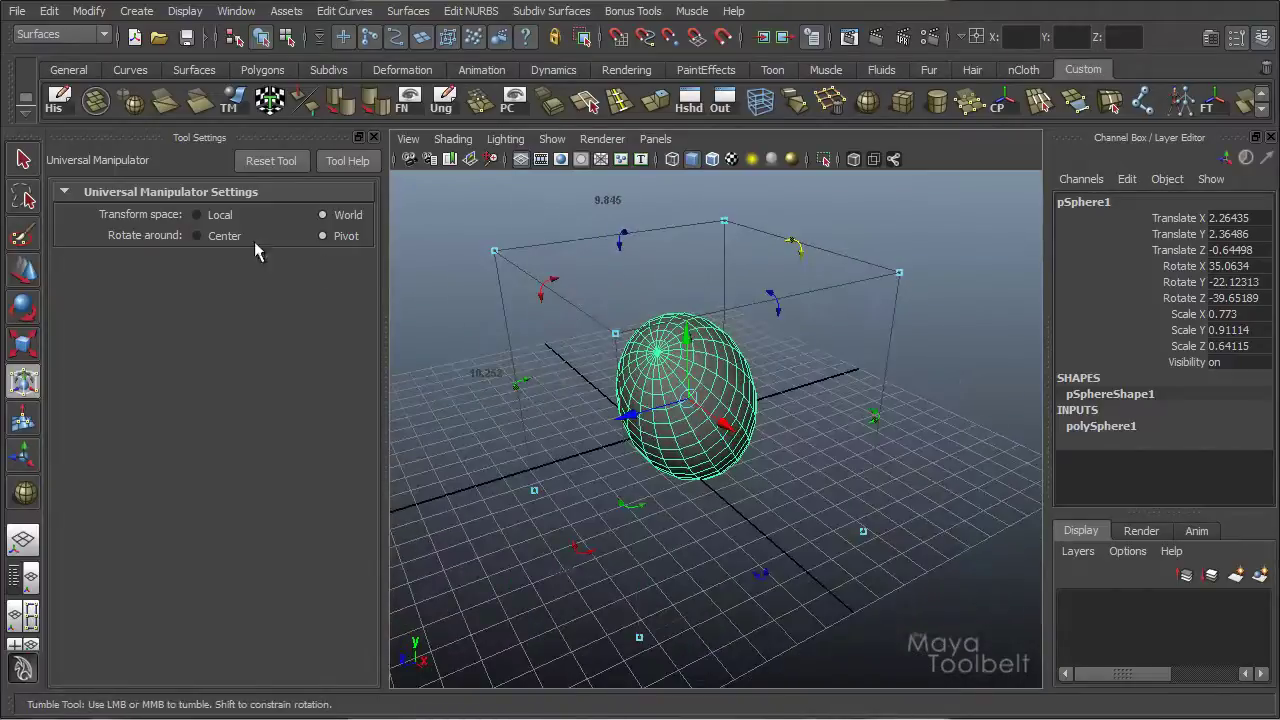
Switch the manipulator's transform space to Local and rotate the ellipsoid about its own X axis to 19.5 degrees.
click(199, 215)
alt+drag(600, 370, 750, 384)
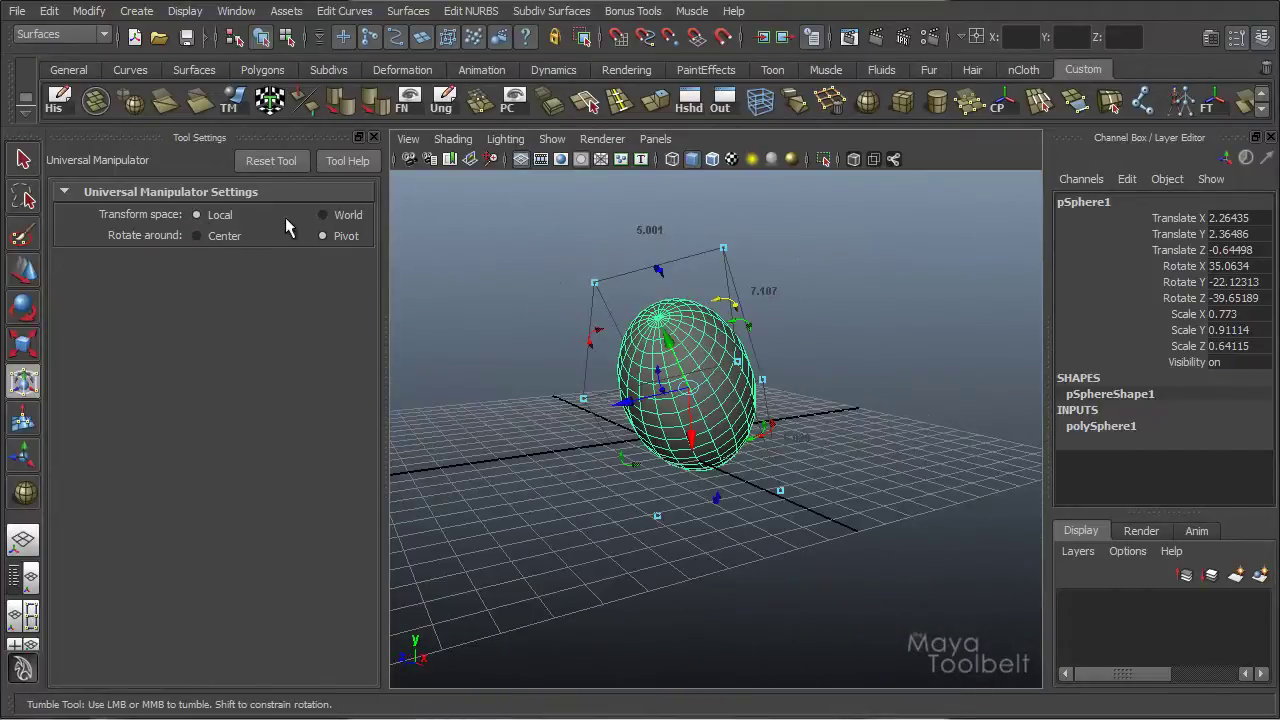
click(198, 215)
alt+drag(543, 286, 640, 292)
alt+drag(412, 262, 722, 304)
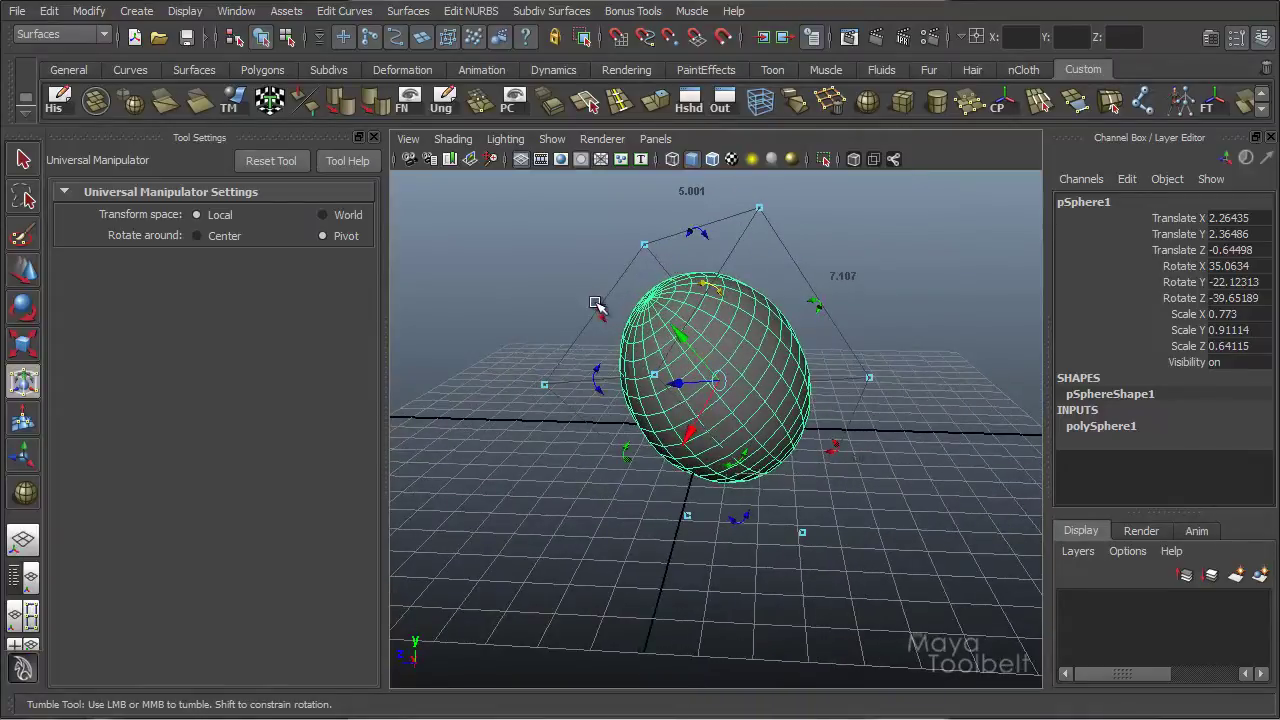
alt+drag(596, 304, 669, 291)
drag(459, 360, 735, 279)
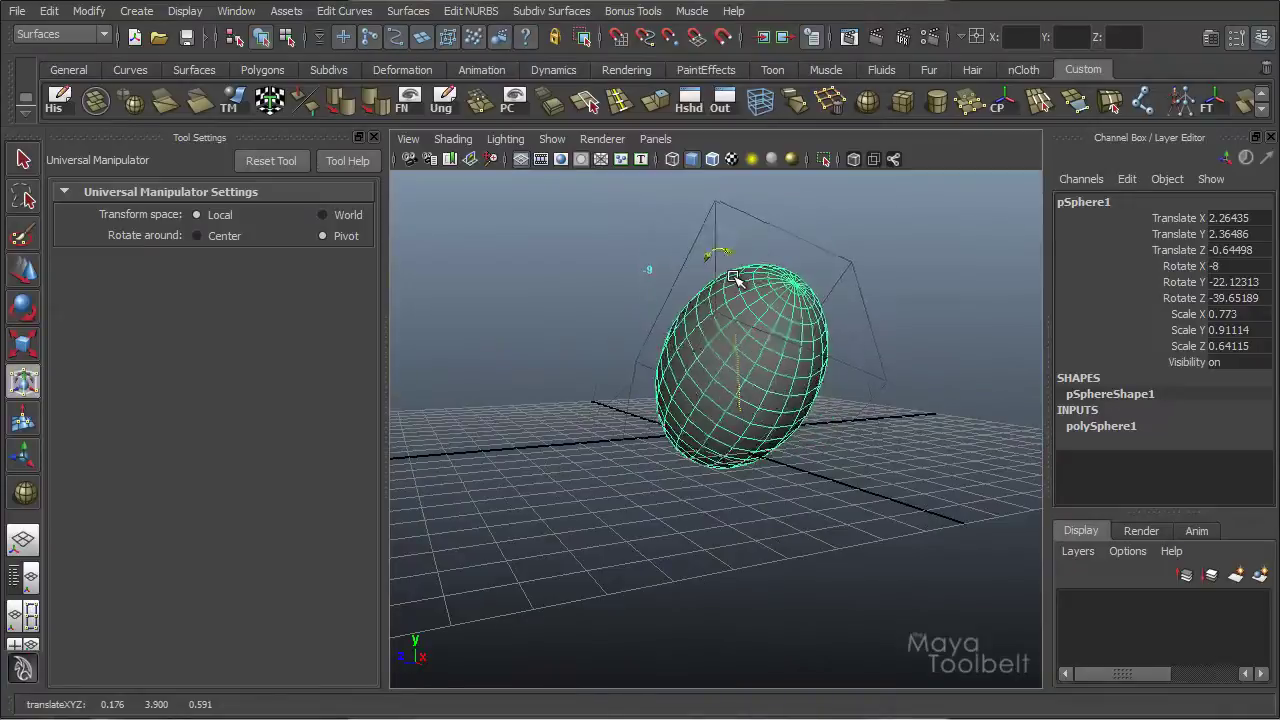
drag(598, 292, 564, 302)
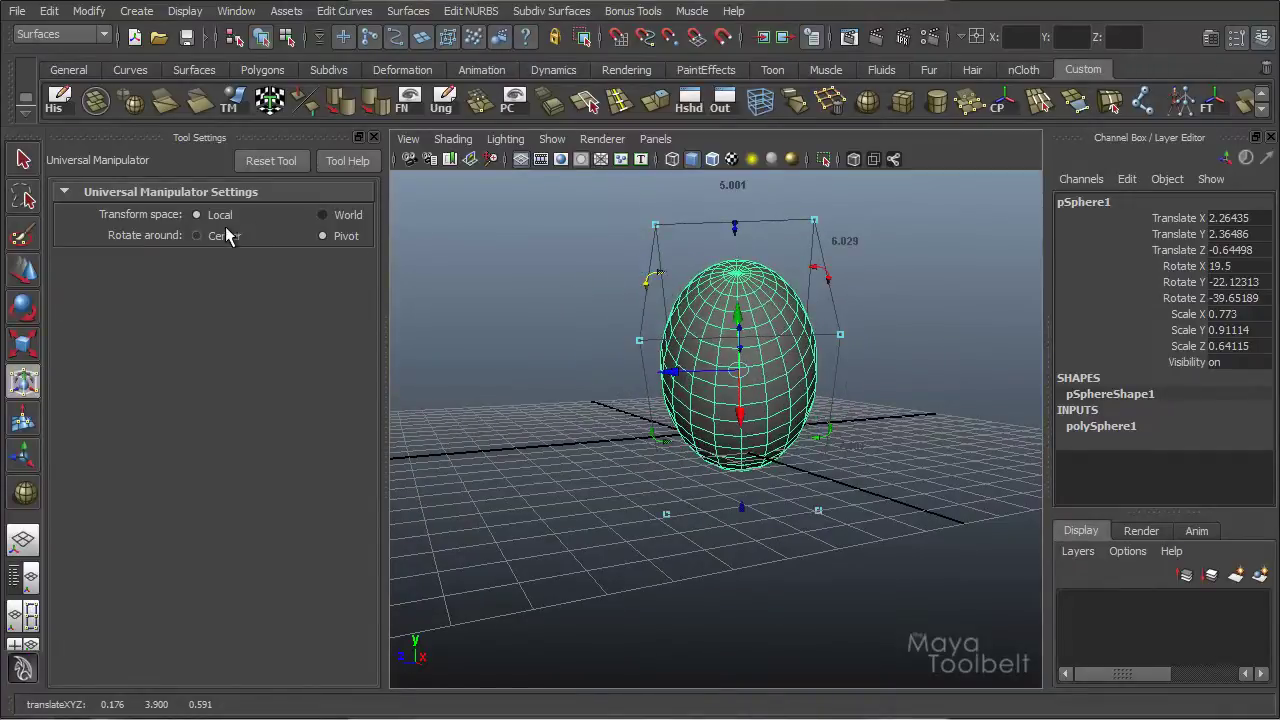
Set the manipulator to rotate around Center and rotate the ellipsoid to about X 1.53, Y -29.13, Z 0.45.
click(195, 236)
alt+drag(846, 423, 929, 391)
drag(712, 241, 820, 364)
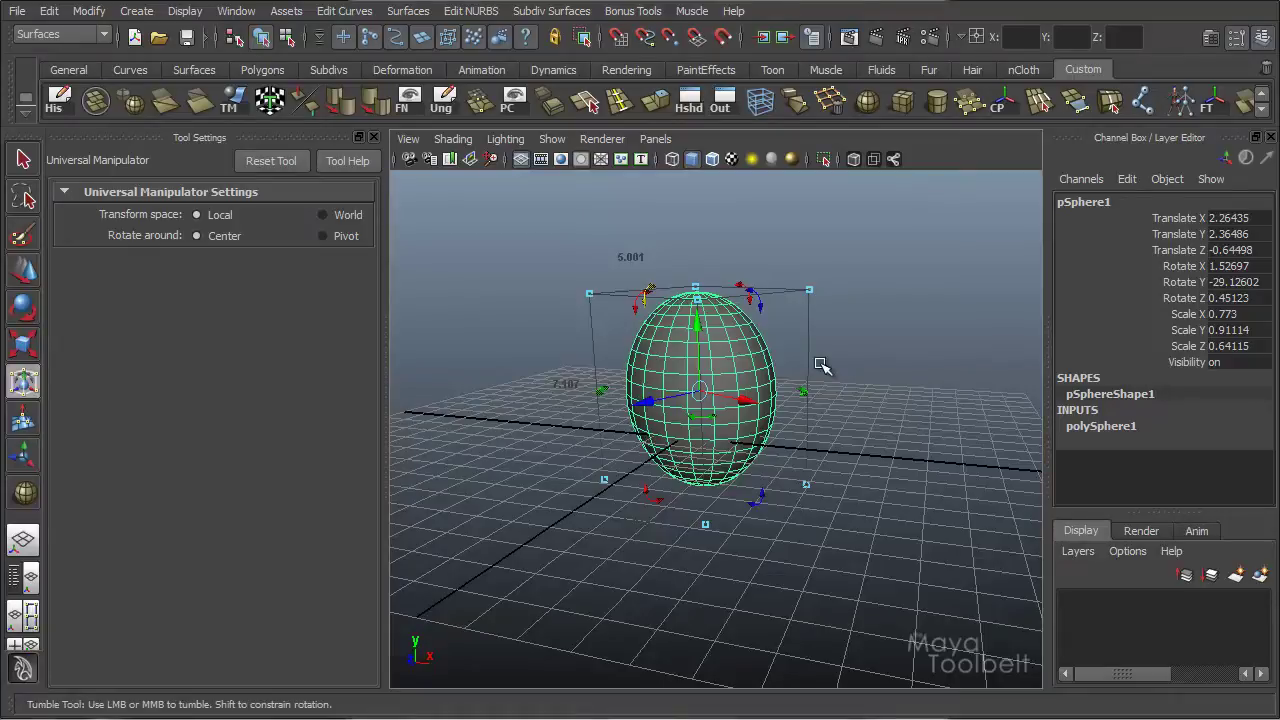
Rotate the ellipsoid until its rotation is about X 1.35, Y -10.01, Z 0.96.
alt+drag(820, 364, 590, 291)
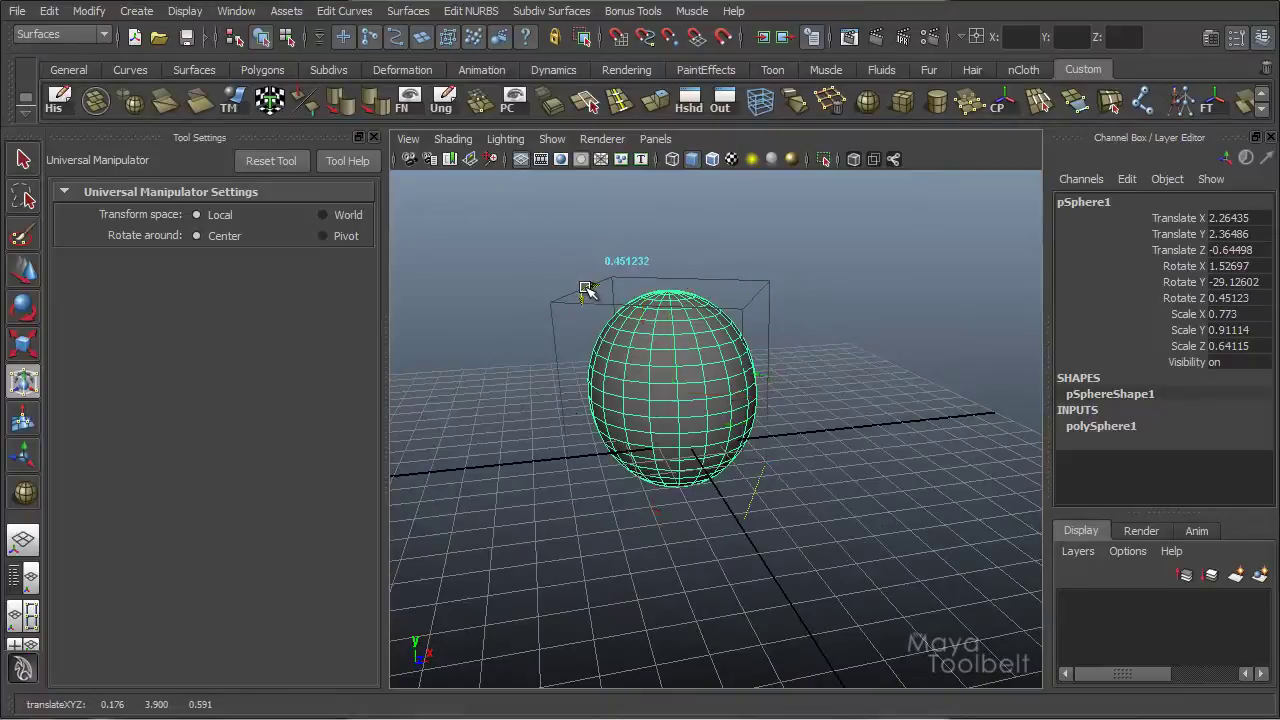
click(585, 290)
alt+drag(812, 418, 897, 409)
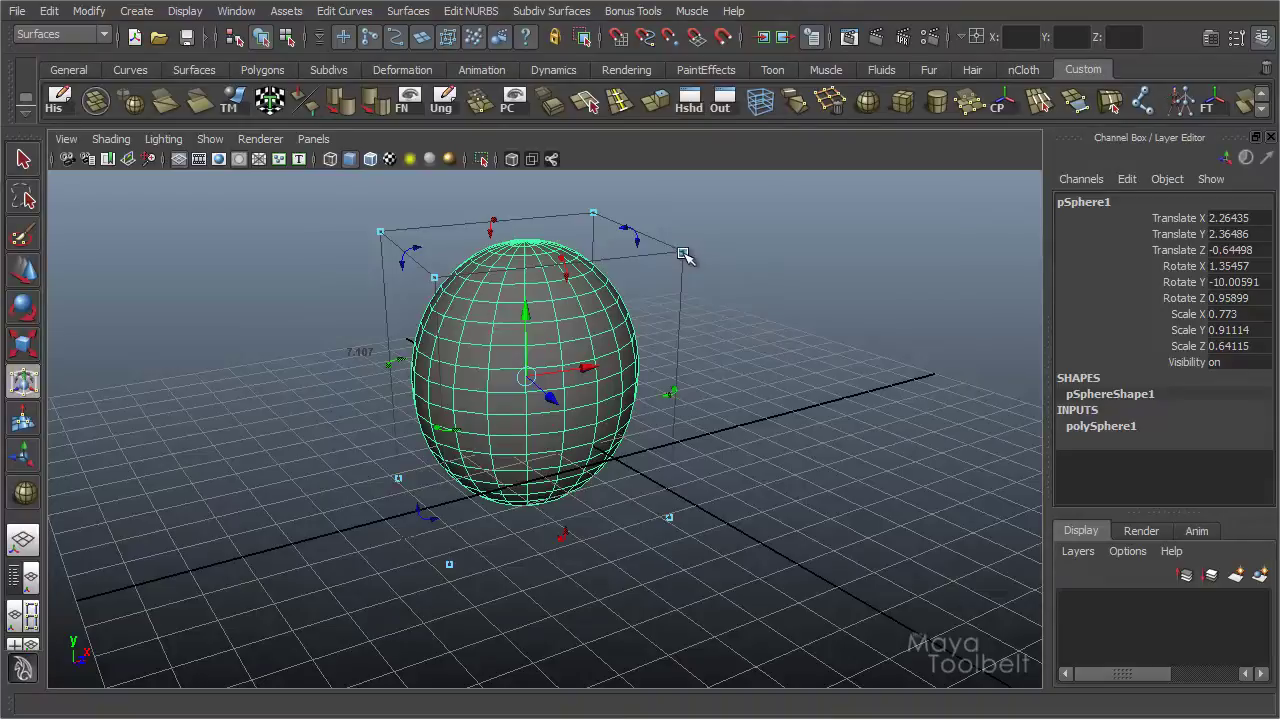
Scale the ellipsoid along Y from an upper corner to about 0.72, and to about 0.66 with Rotate around set to Pivot.
drag(684, 254, 679, 312)
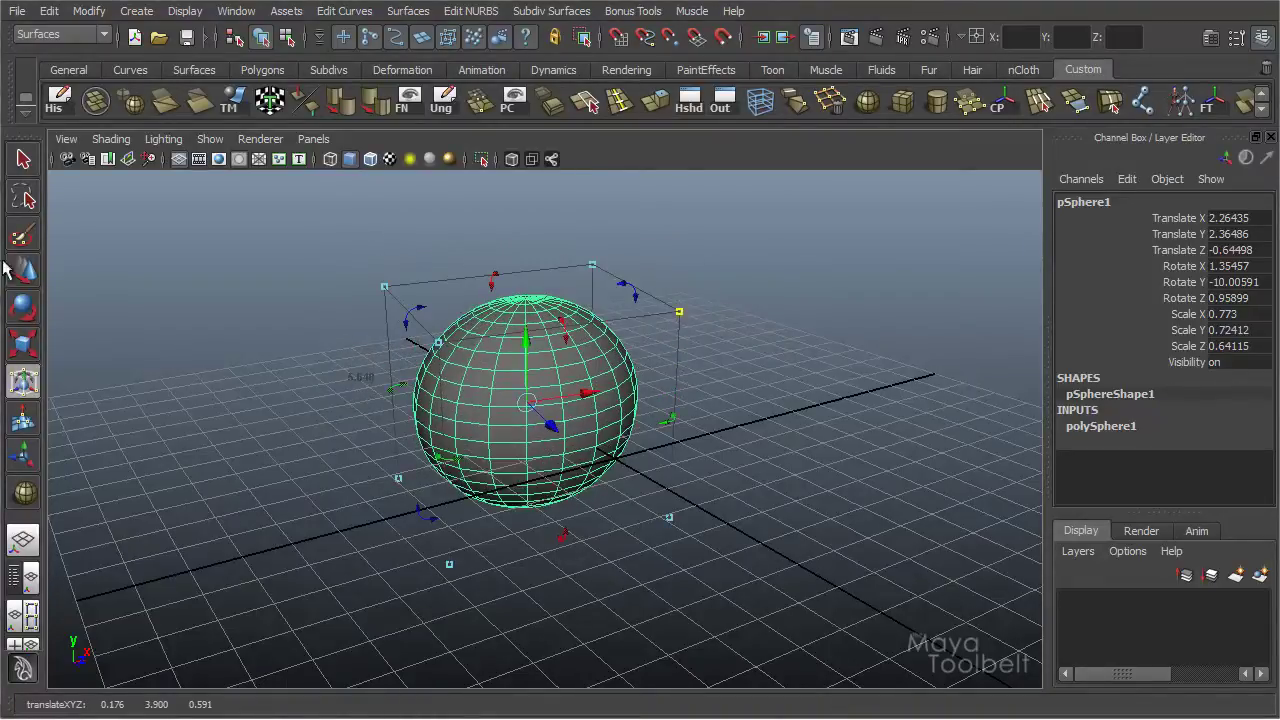
double_click(23, 382)
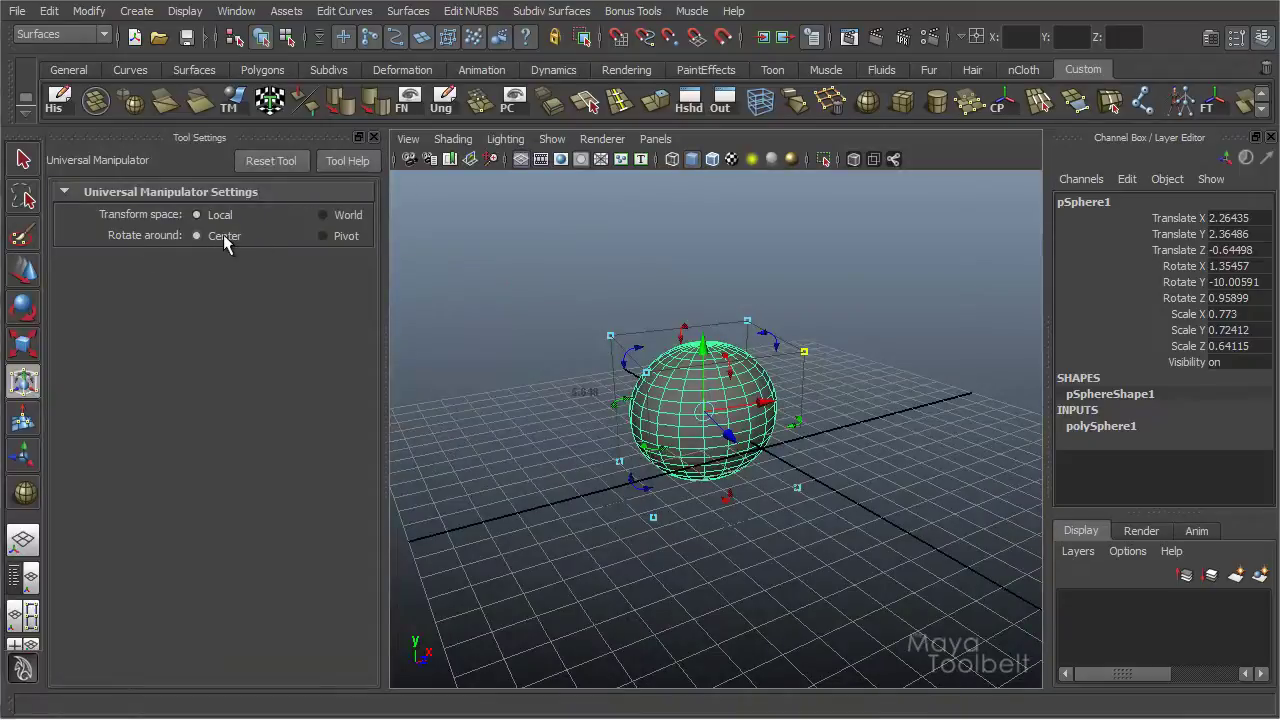
alt+middle_drag(649, 295, 668, 288)
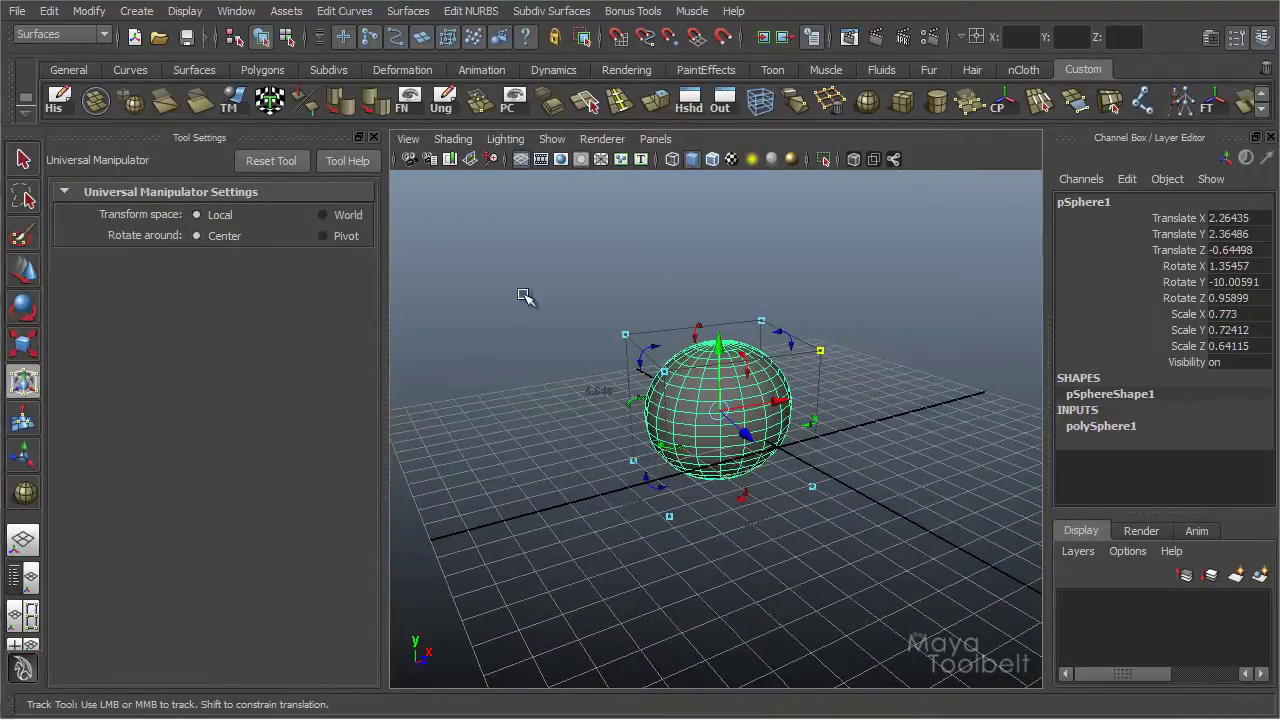
scroll(585, 290, up, 5)
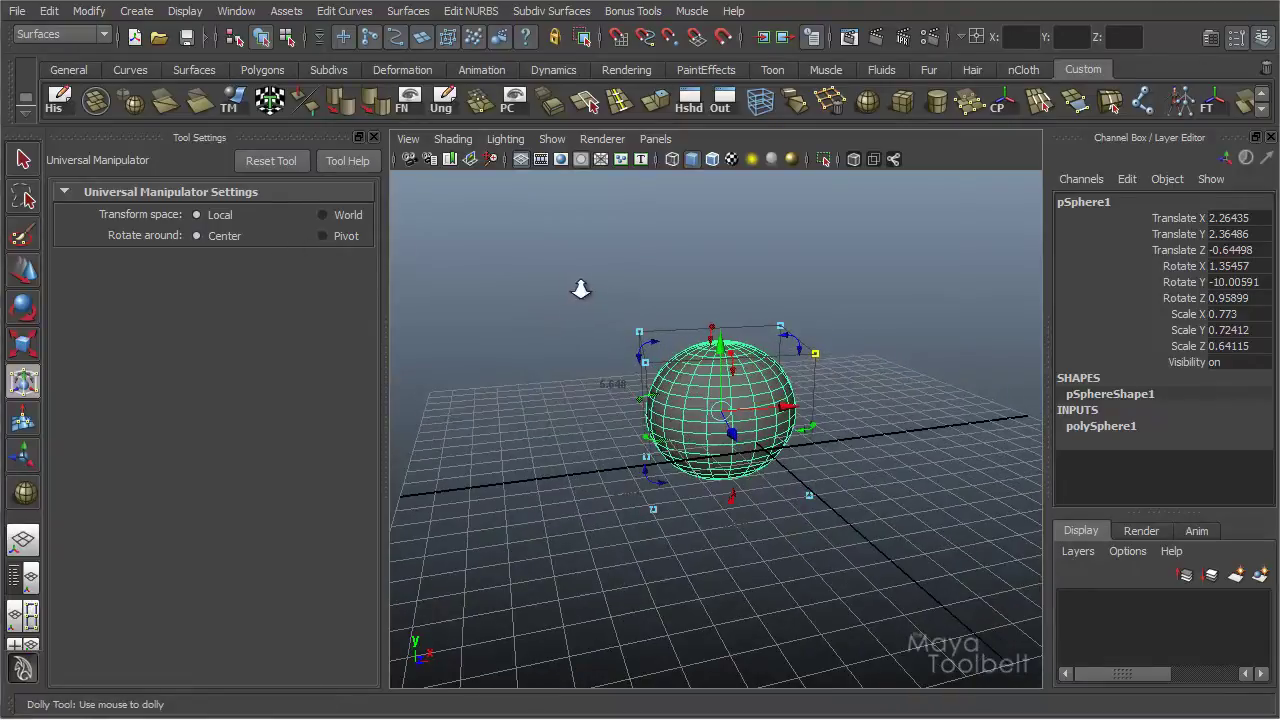
alt+drag(911, 334, 861, 317)
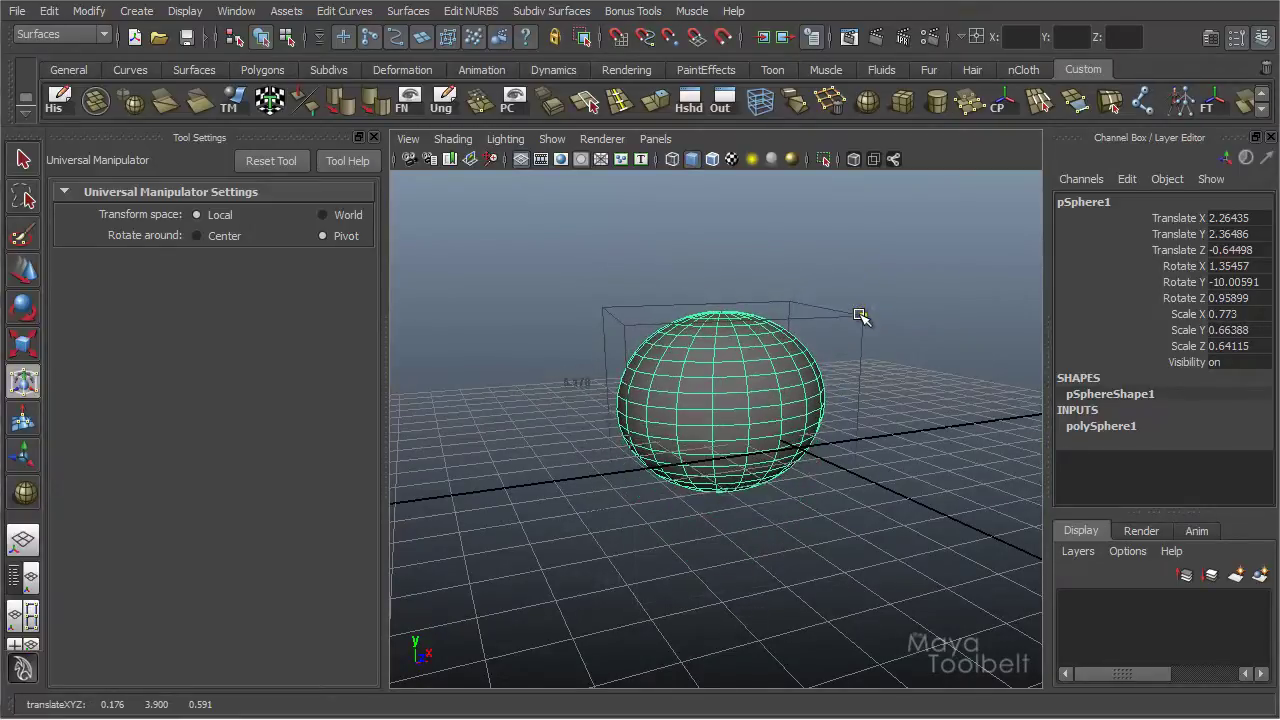
Set Rotate around to Center, flatten the ellipsoid along Y to about 0.45 and stretch it back to about 0.72.
click(197, 236)
mouse_move(858, 383)
mouse_down()
mouse_move(876, 262)
mouse_move(845, 378)
mouse_up()
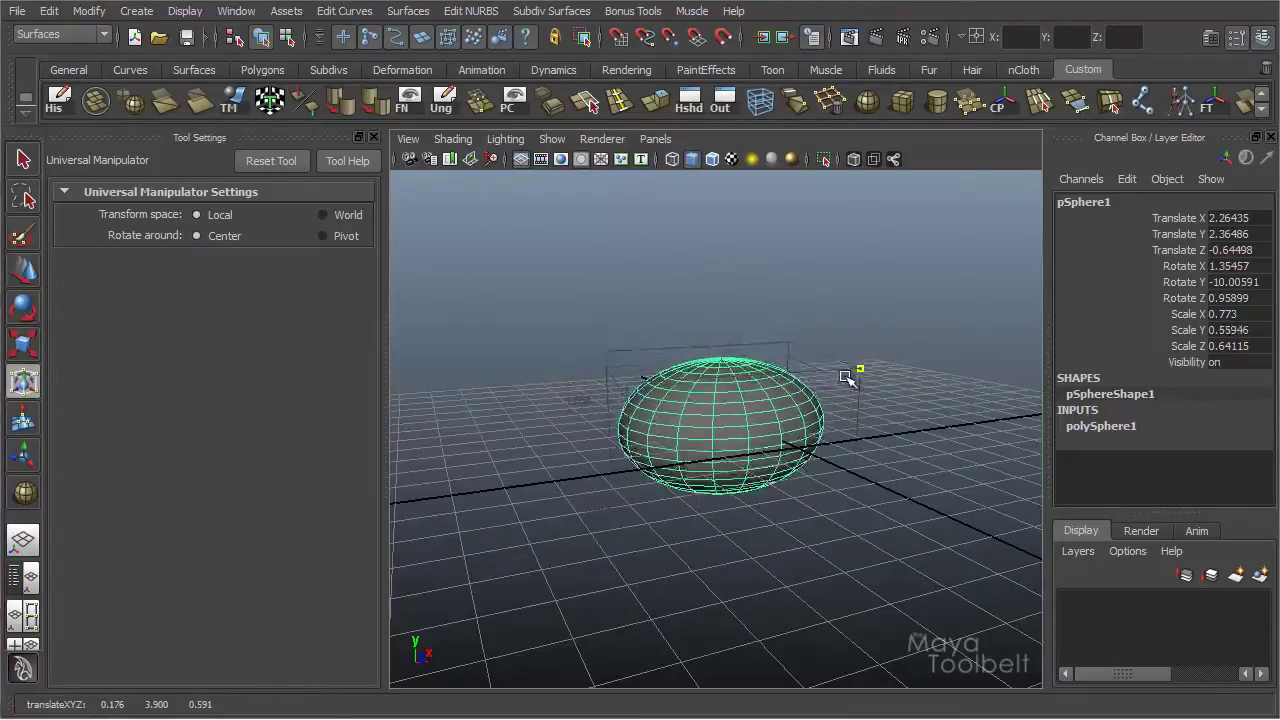
drag(841, 428, 858, 364)
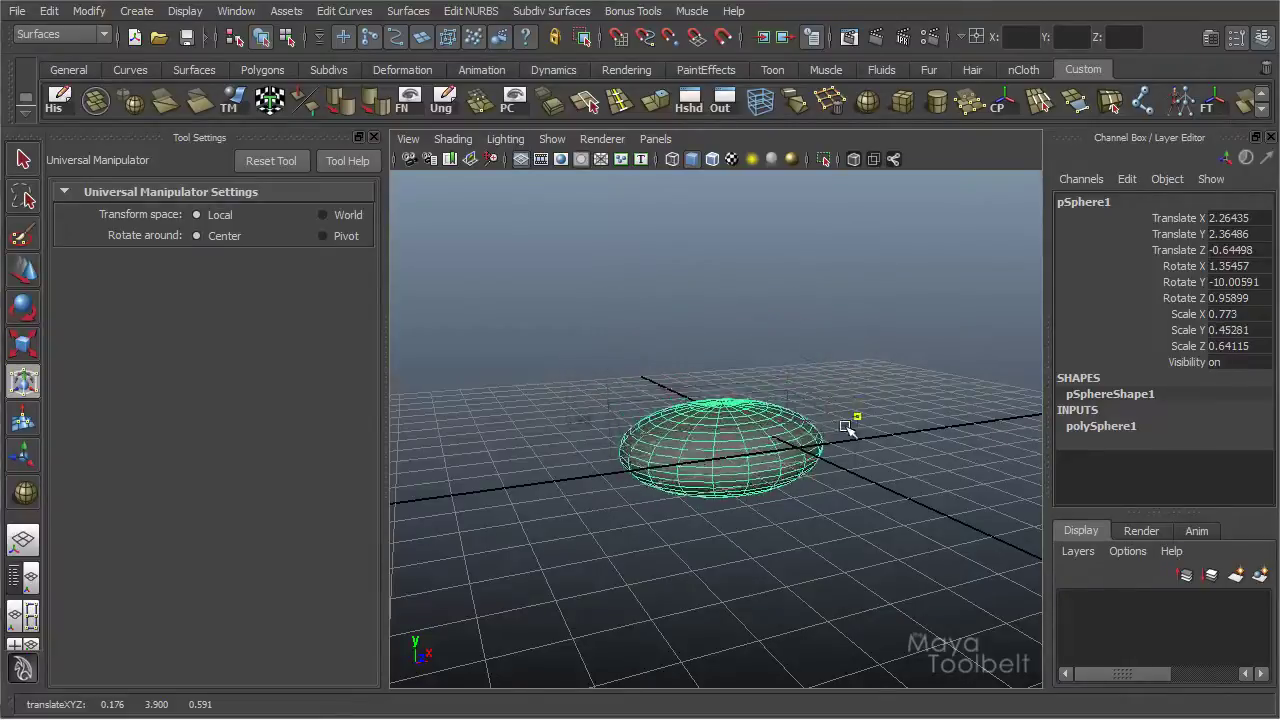
drag(845, 427, 750, 370)
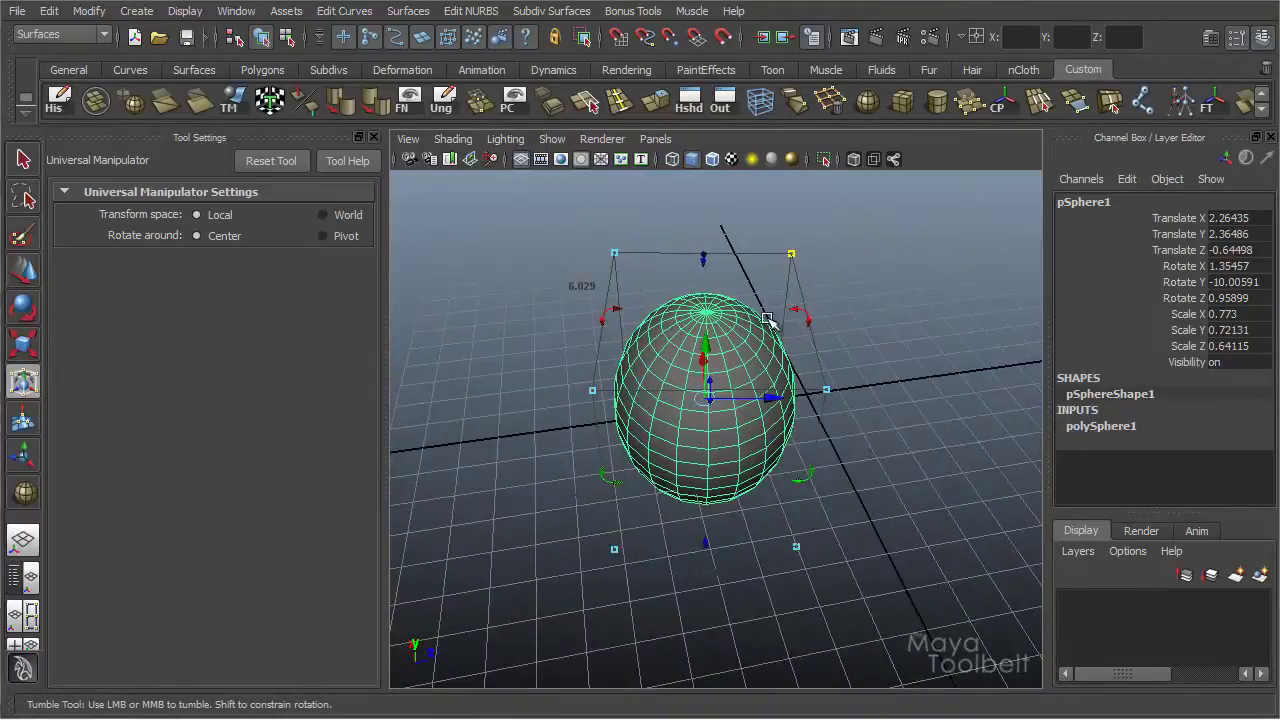
drag(797, 255, 775, 262)
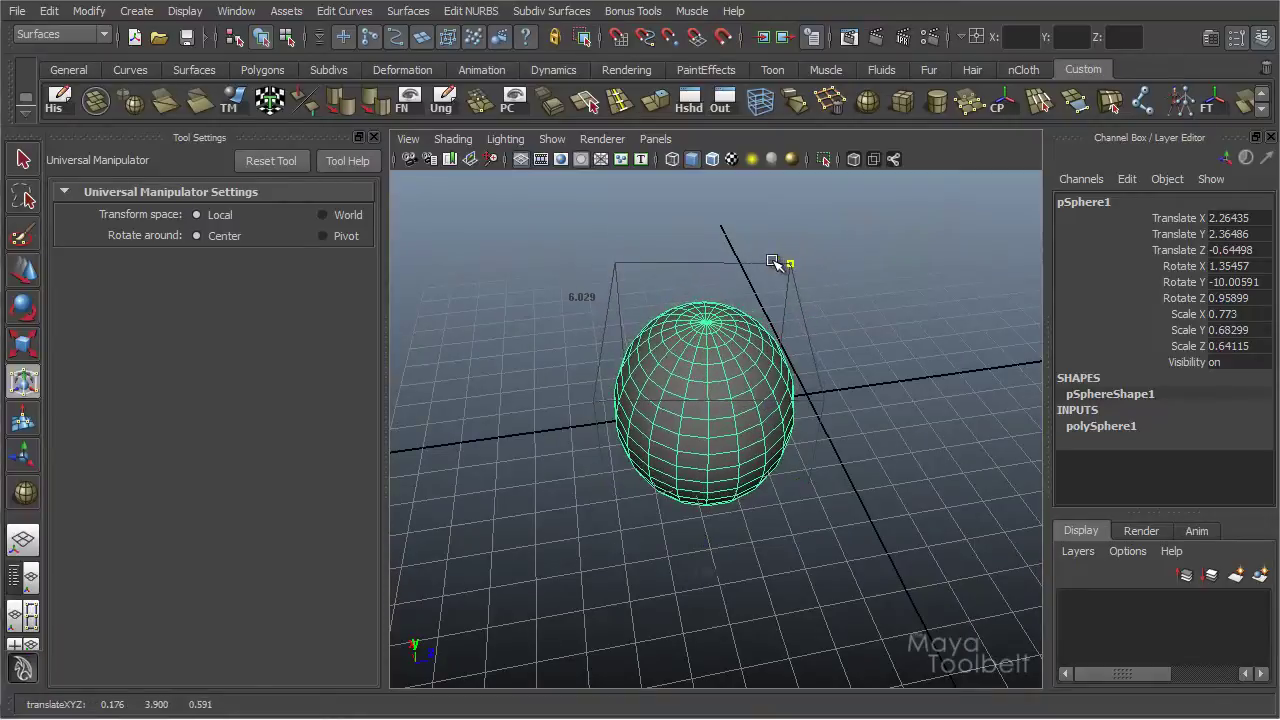
key(ctrl+z)
Scale the ellipsoid along its Z axis from an upper corner to about 0.74.
alt+drag(871, 314, 823, 274)
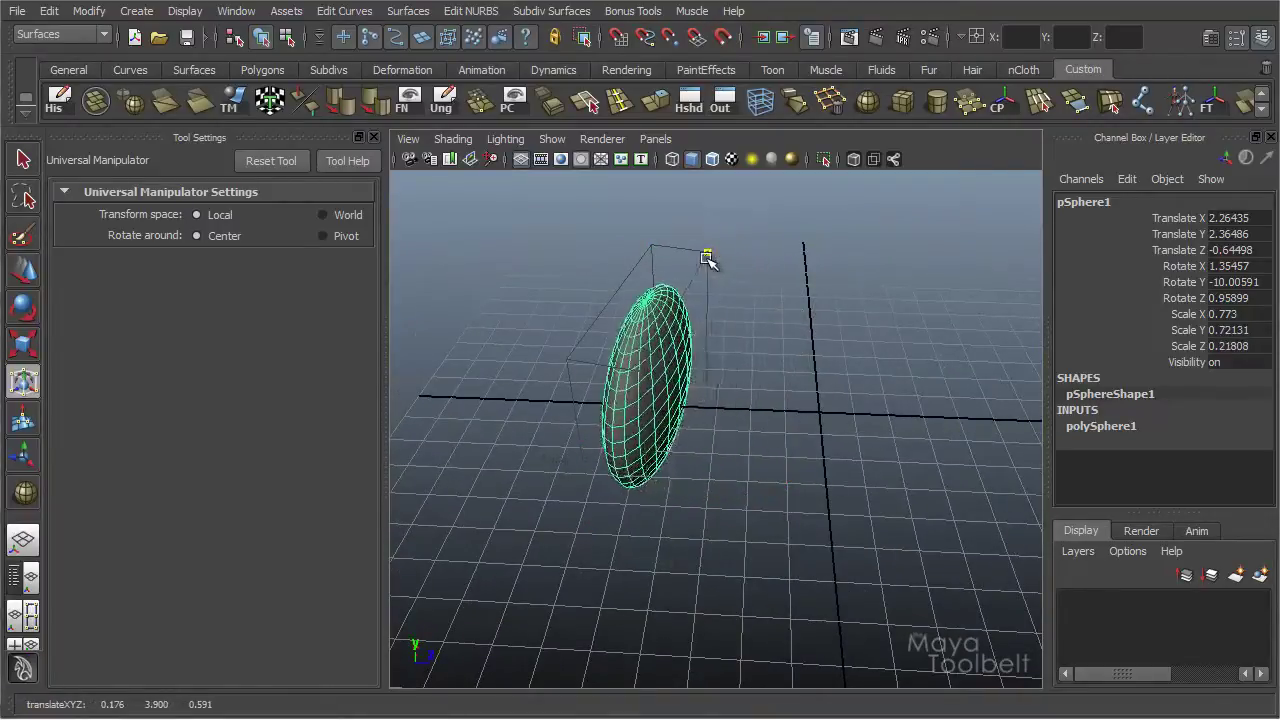
drag(803, 282, 828, 303)
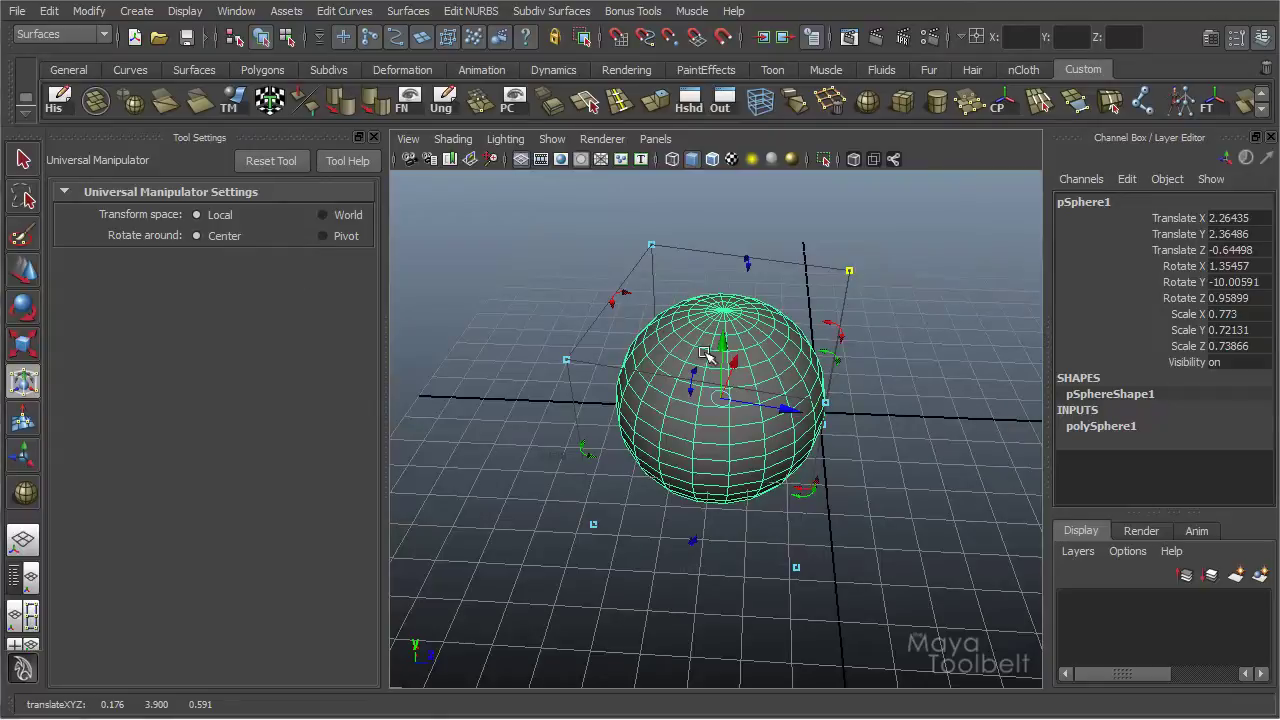
alt+drag(706, 352, 305, 260)
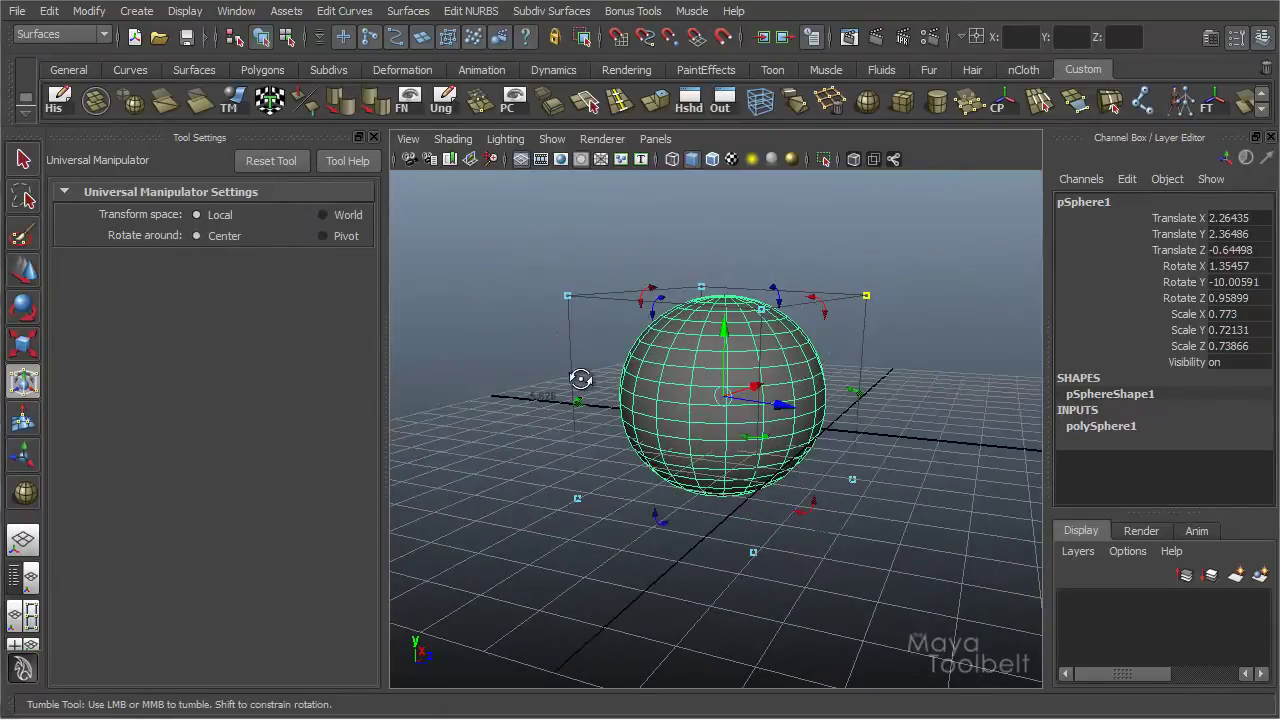
Examine the ellipsoid and its manipulator handles from several sides and close the tool settings.
alt+drag(580, 379, 772, 421)
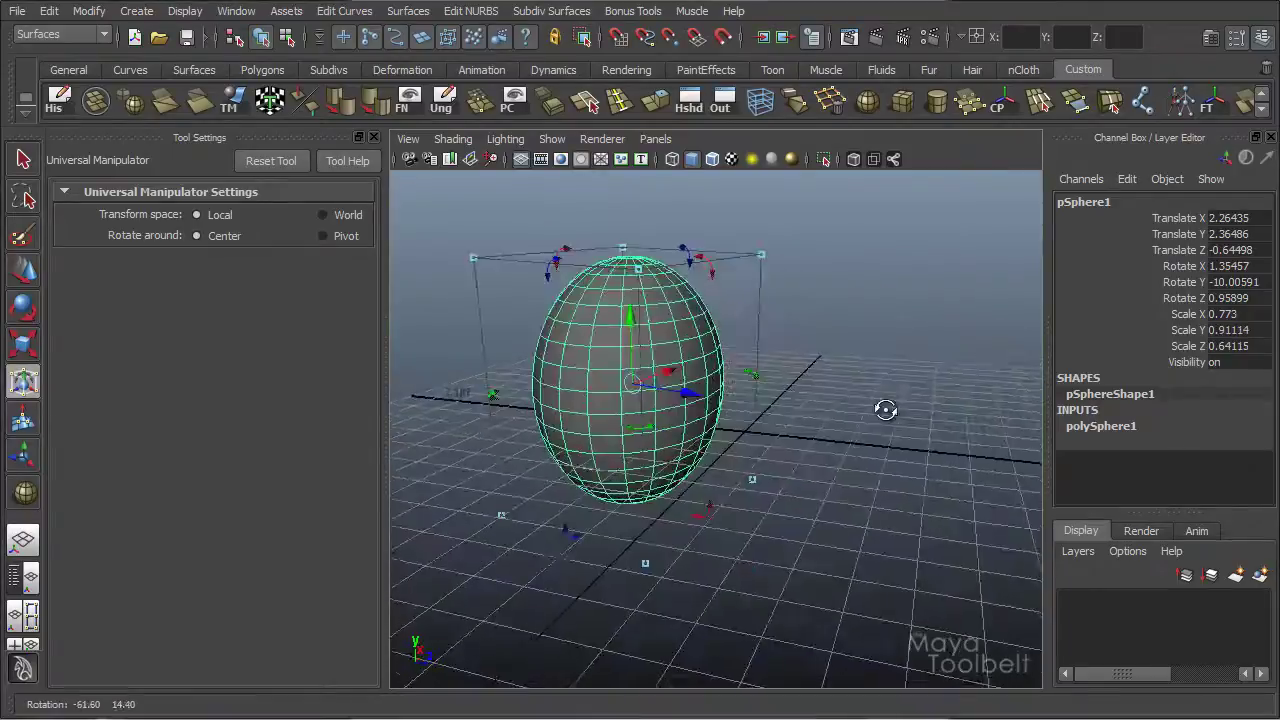
alt+drag(886, 409, 568, 411)
alt+middle_drag(780, 411, 728, 411)
alt+right_drag(728, 411, 672, 398)
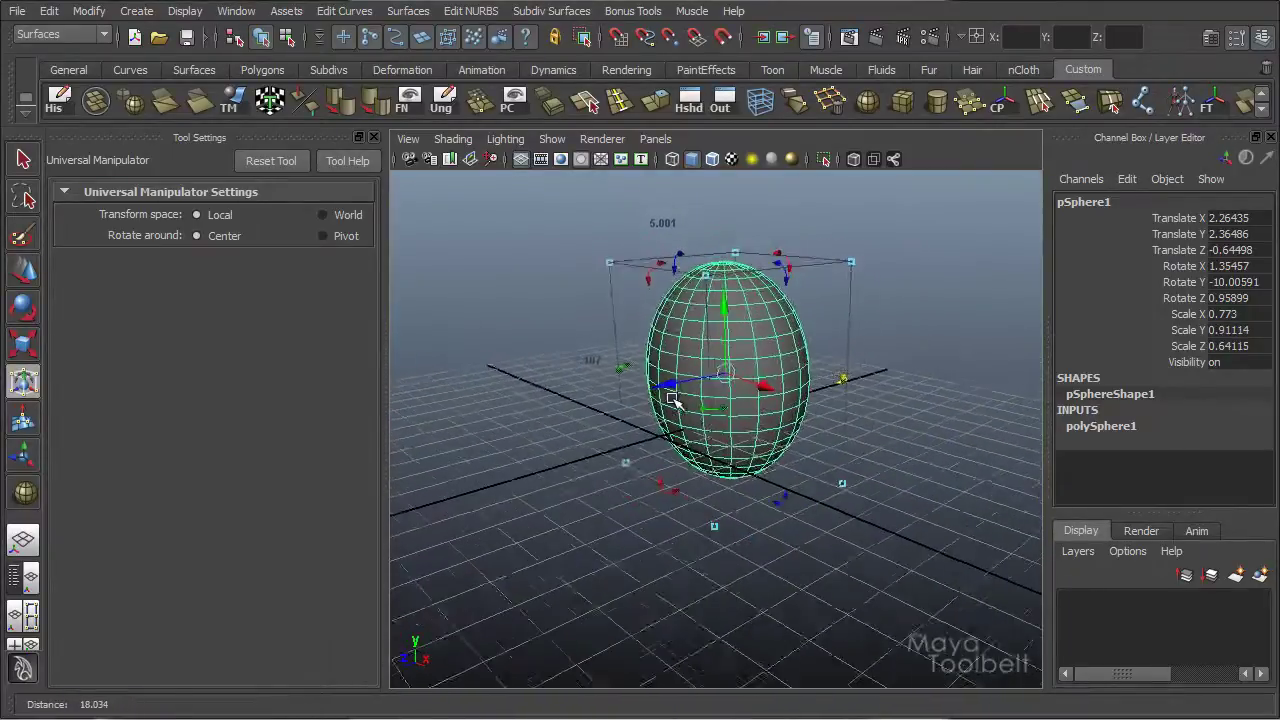
alt+drag(673, 400, 432, 242)
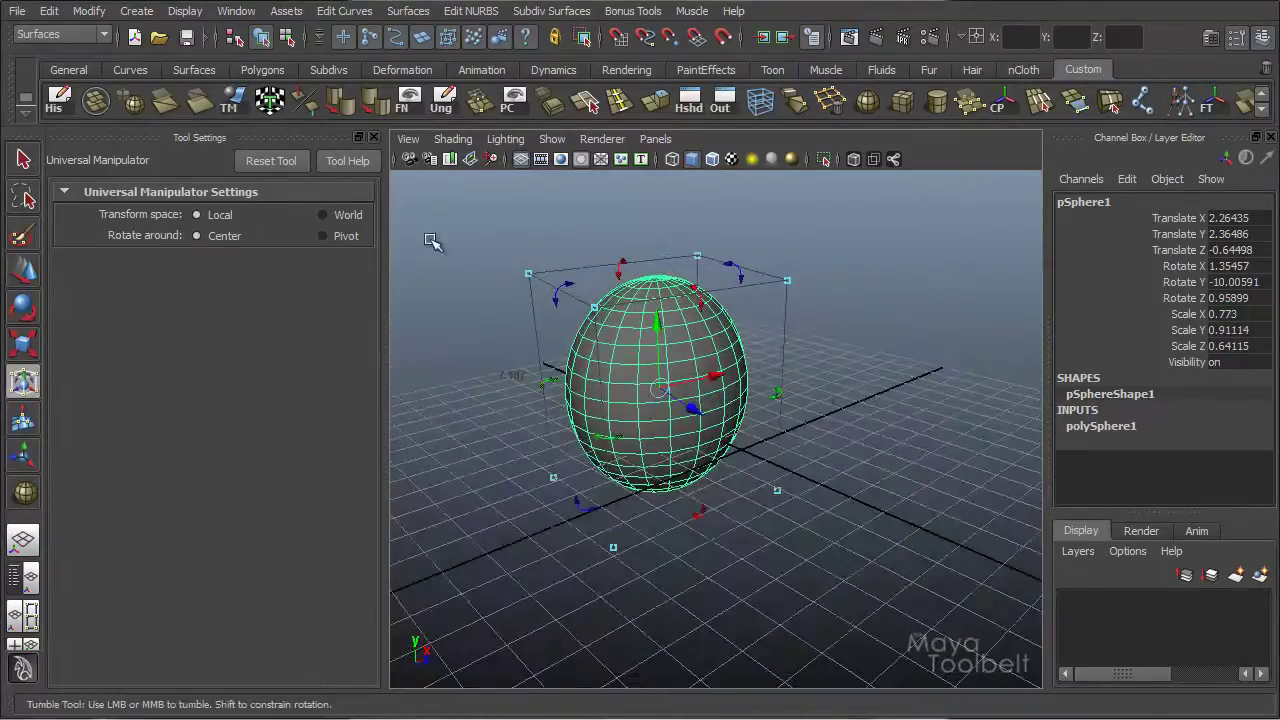
click(372, 137)
alt+drag(389, 349, 628, 330)
alt+right_drag(628, 330, 538, 312)
alt+drag(540, 314, 606, 360)
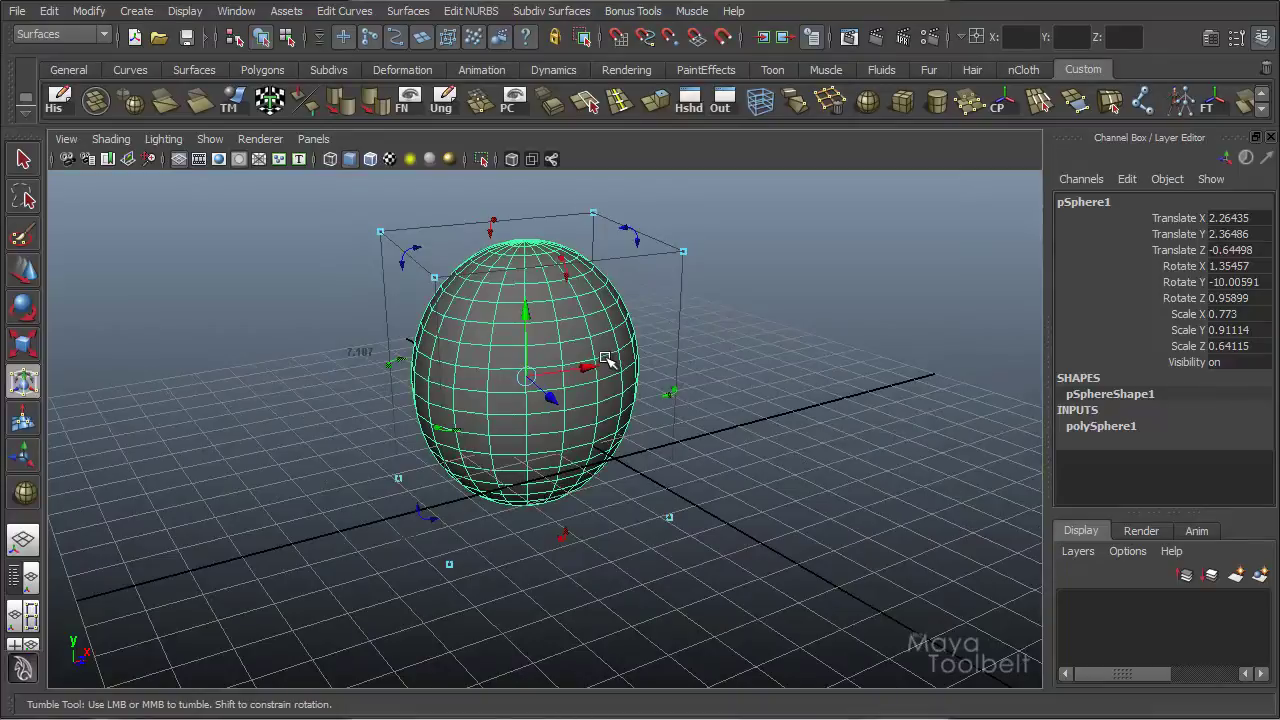